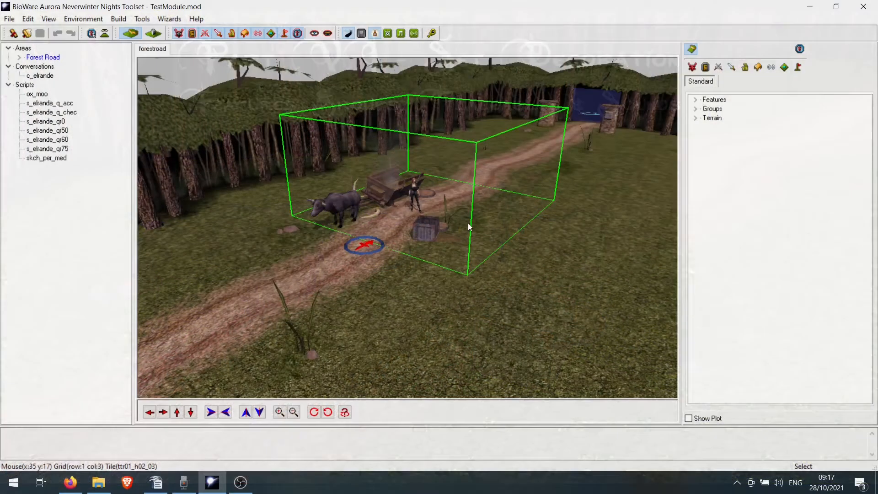
Step: Examine the Forest Road area's layout, from the ox cart on the road to the boulders and trees in the clearing
right_click(489, 235)
click(419, 297)
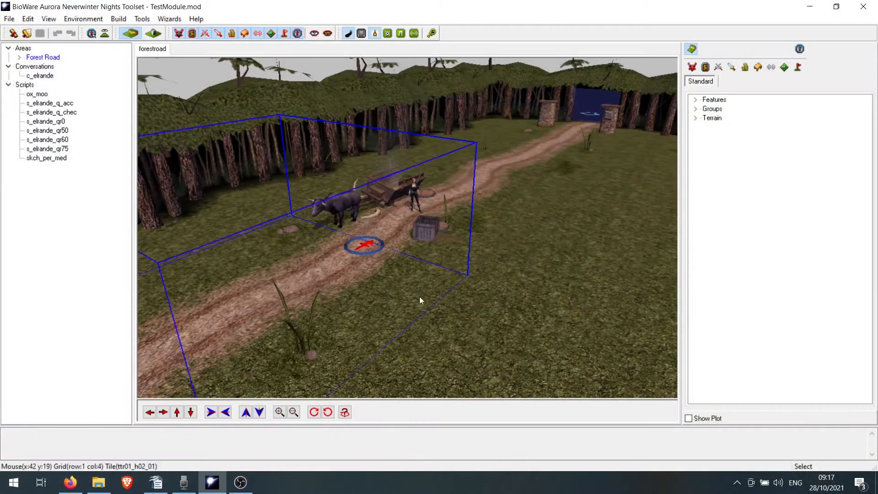
middle_drag(472, 228, 513, 217)
scroll(528, 220, down, 5)
ctrl+drag(548, 228, 348, 287)
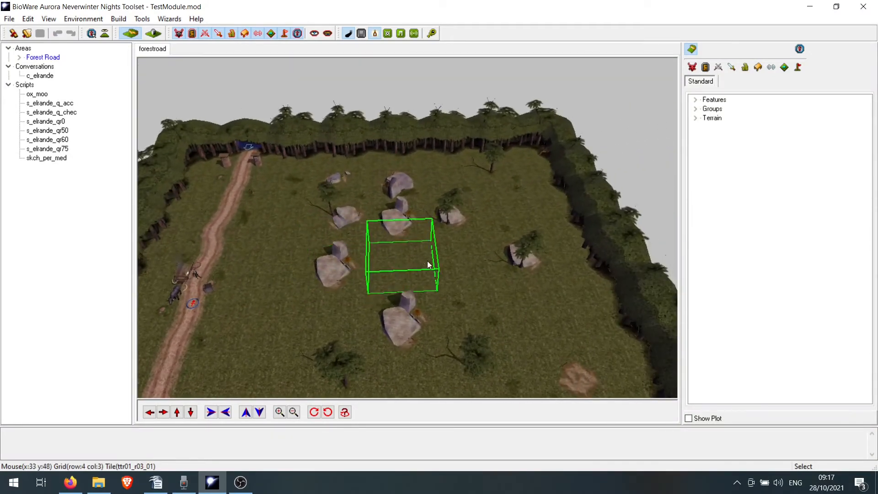
middle_drag(350, 268, 413, 274)
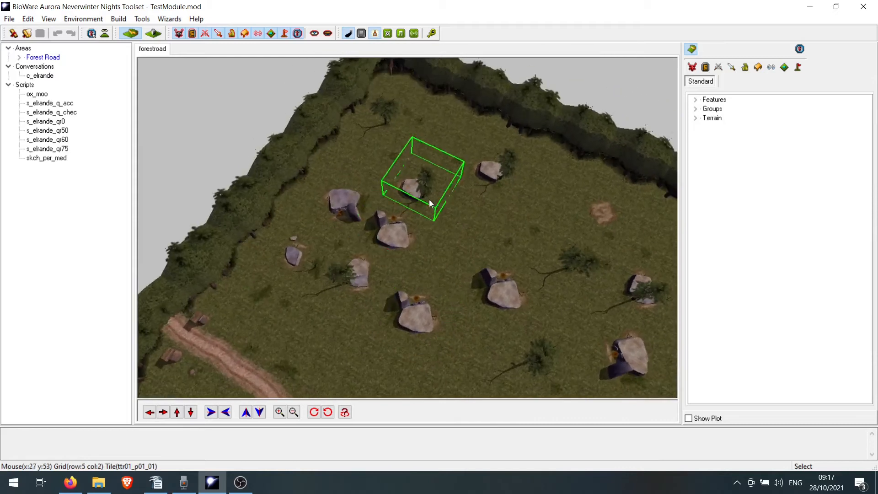
ctrl+drag(427, 198, 399, 216)
scroll(402, 219, up, 5)
scroll(402, 219, down, 5)
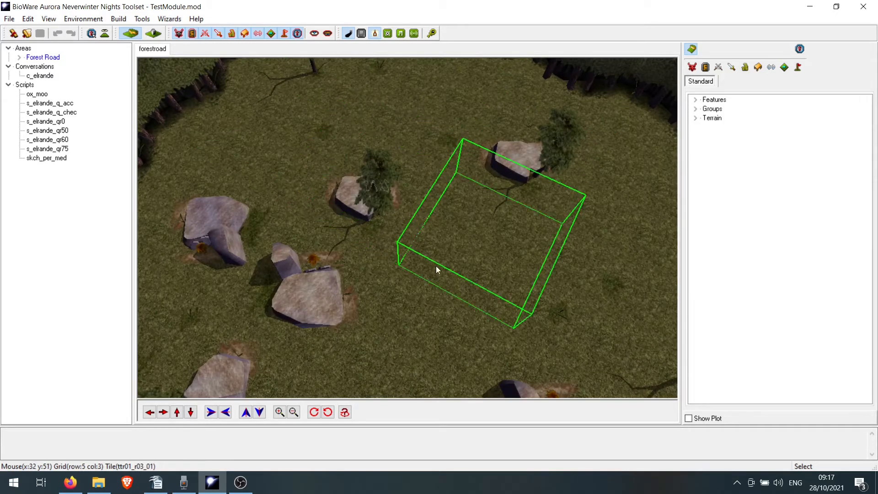
middle_drag(436, 267, 436, 260)
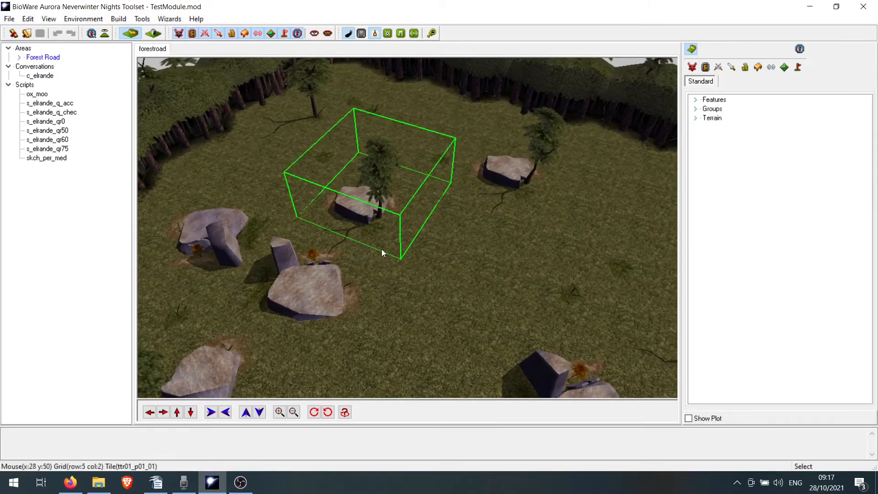
scroll(383, 250, down, 5)
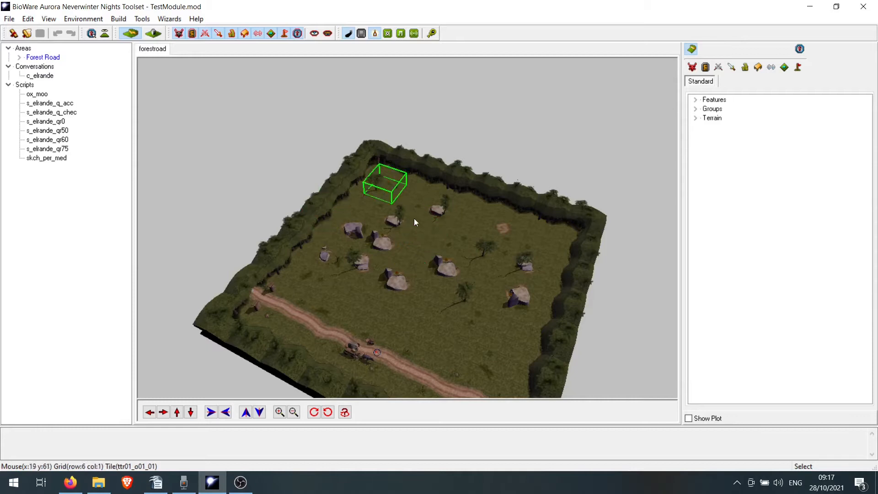
scroll(414, 228, up, 5)
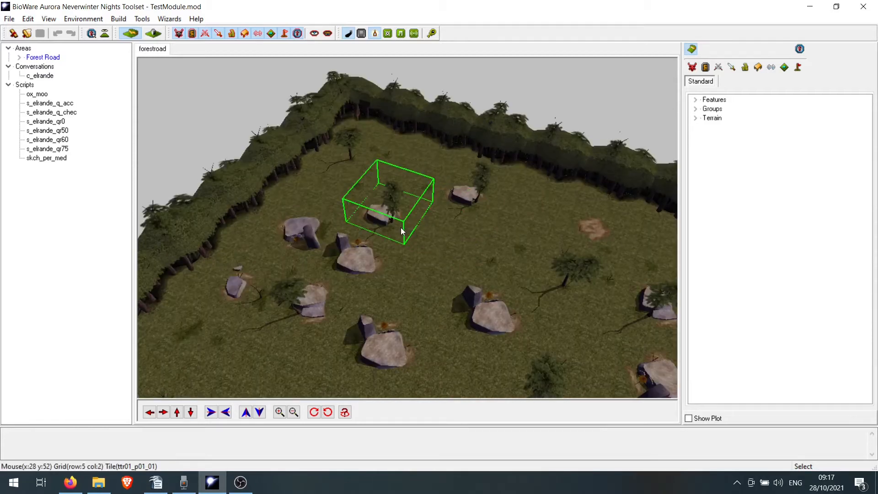
scroll(402, 231, down, 4)
scroll(408, 235, up, 5)
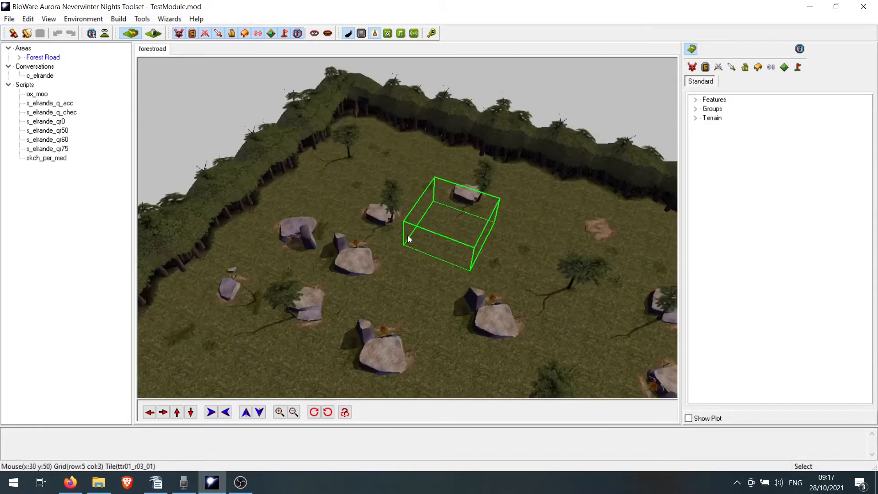
ctrl+drag(400, 232, 417, 240)
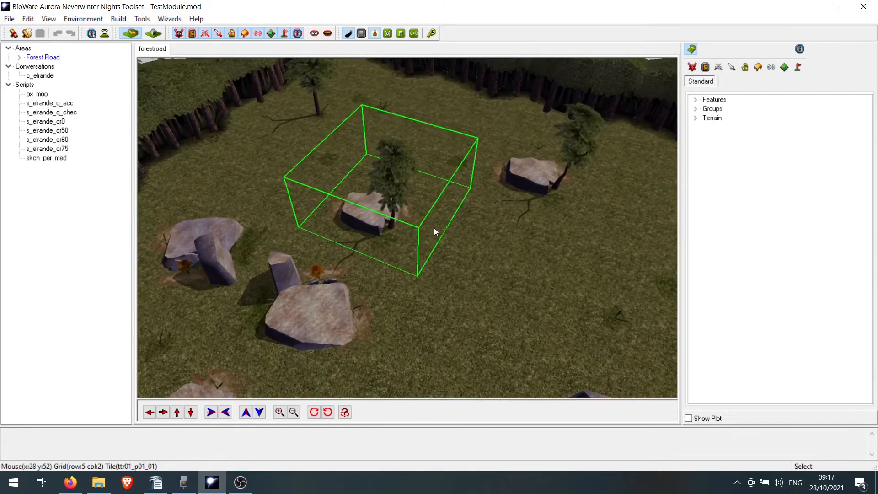
Step: Select a two-by-two block of tiles around the boulders and trees in the middle of the clearing
ctrl+drag(505, 237, 448, 216)
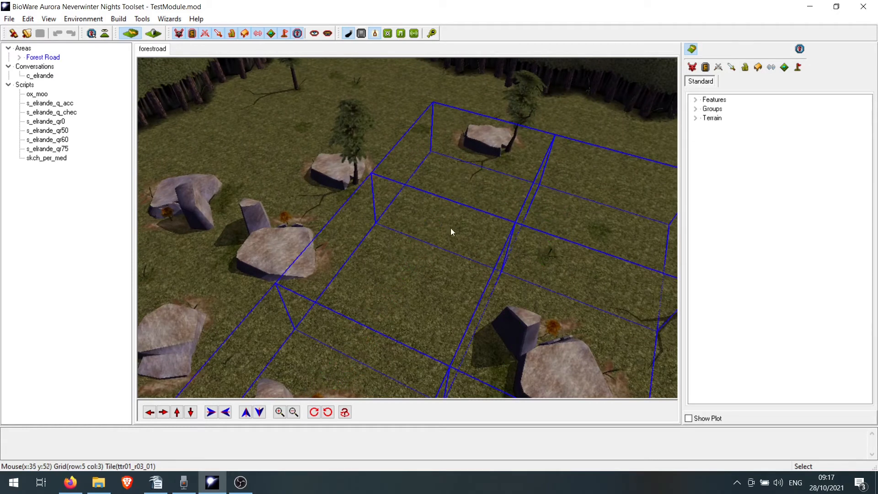
drag(301, 218, 517, 230)
scroll(569, 243, down, 4)
scroll(473, 233, up, 2)
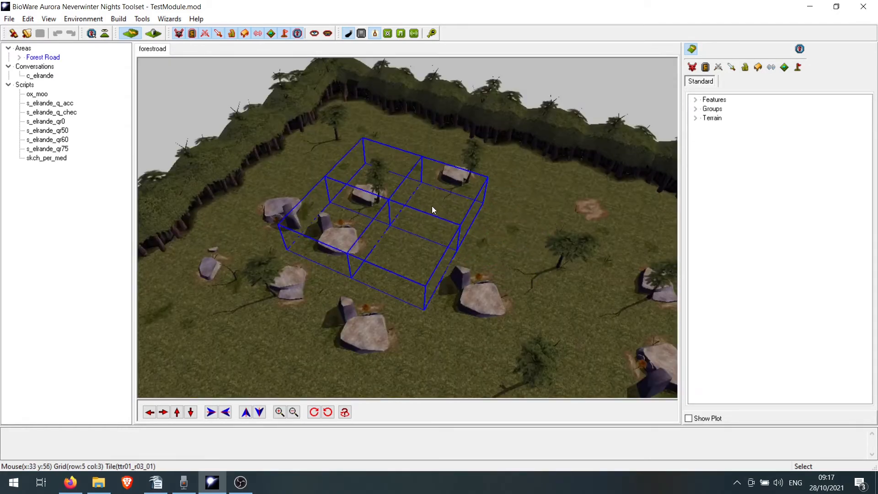
scroll(400, 220, up, 3)
scroll(401, 220, down, 3)
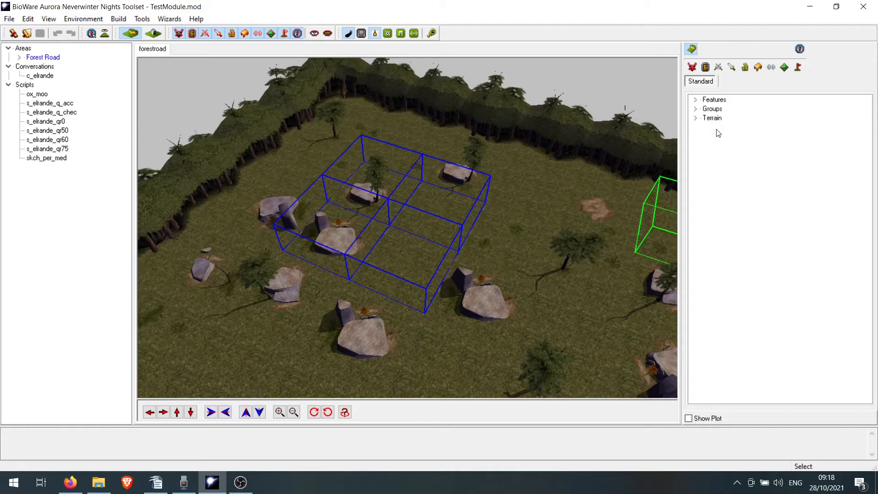
Step: Expand the Terrain, Features and Groups categories of the standard tile palette
click(696, 119)
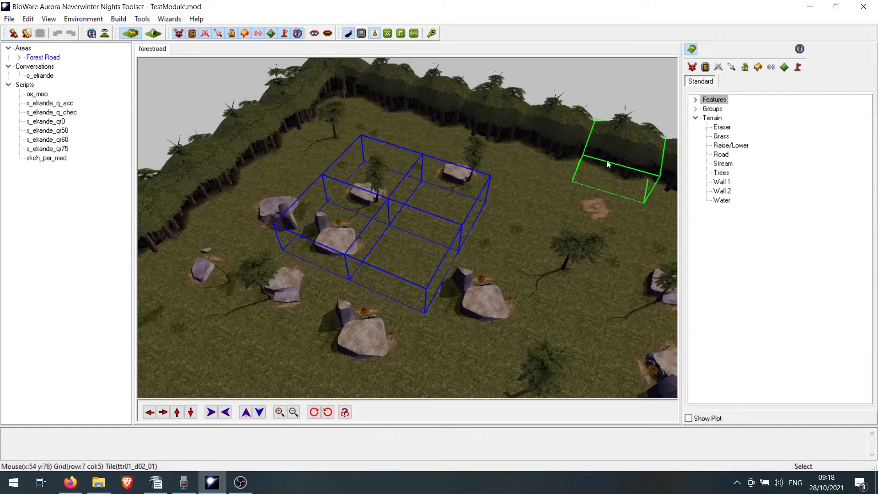
click(696, 100)
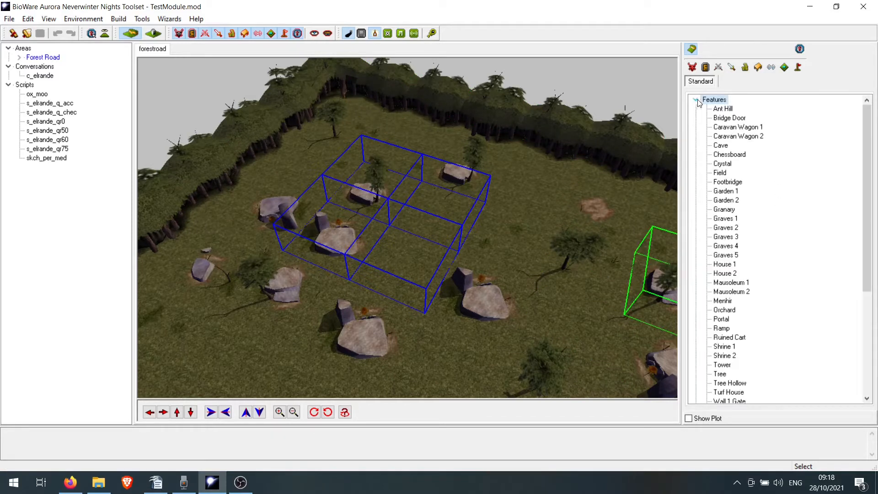
scroll(725, 183, down, 6)
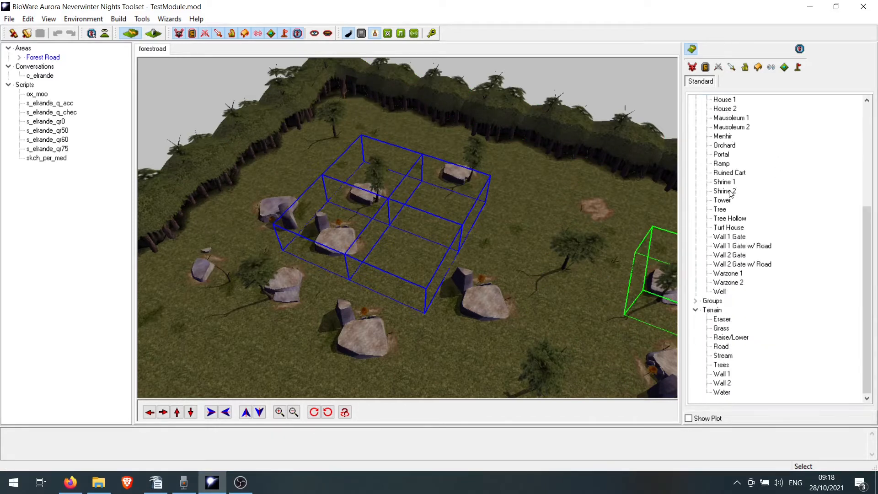
click(695, 302)
scroll(746, 228, up, 10)
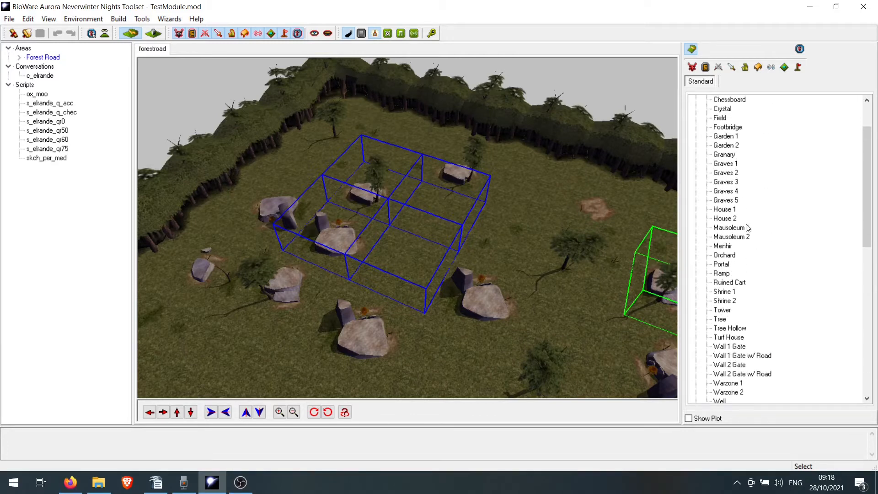
Step: Look through the Features and Groups entries in the tile palette for a suitable building tile
click(468, 298)
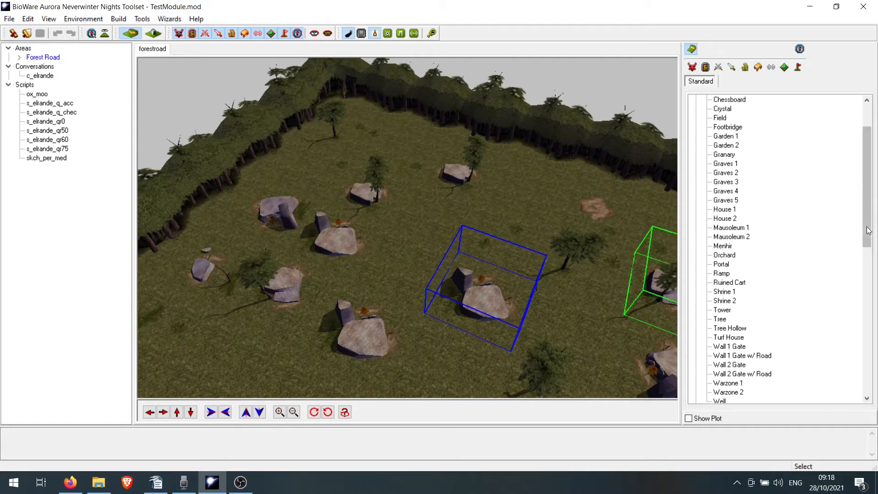
scroll(869, 231, down, 2)
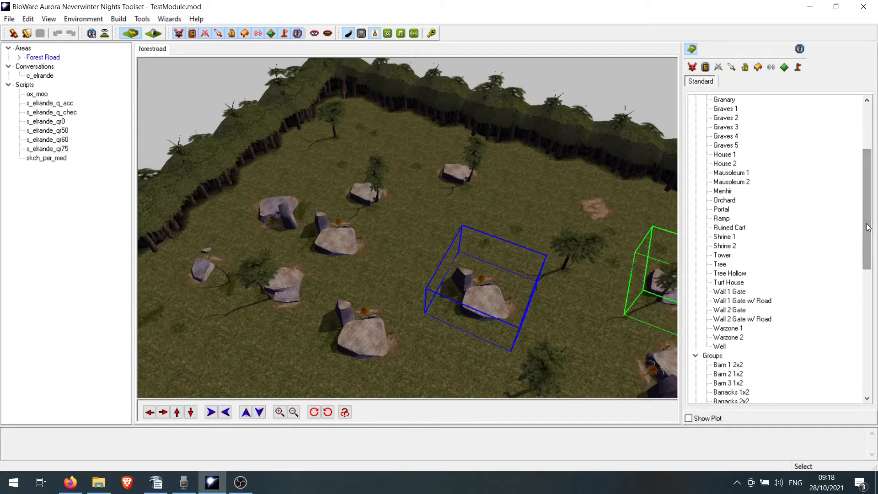
drag(868, 227, 869, 291)
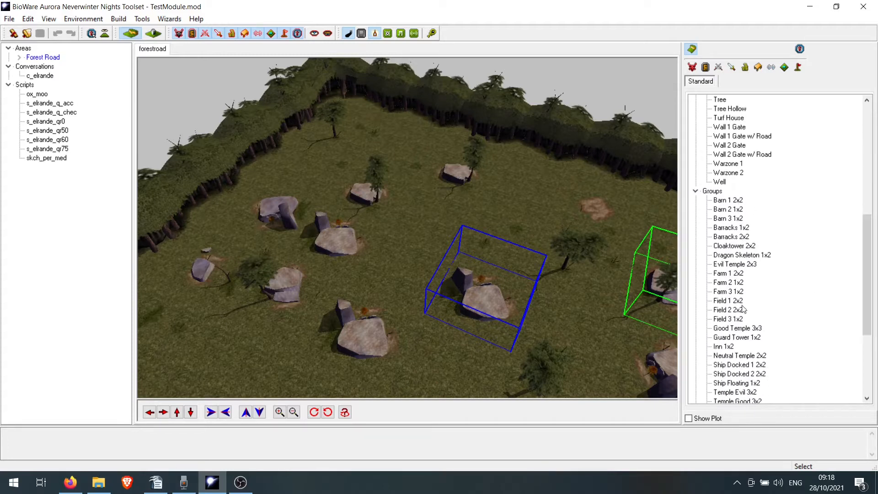
drag(865, 280, 866, 215)
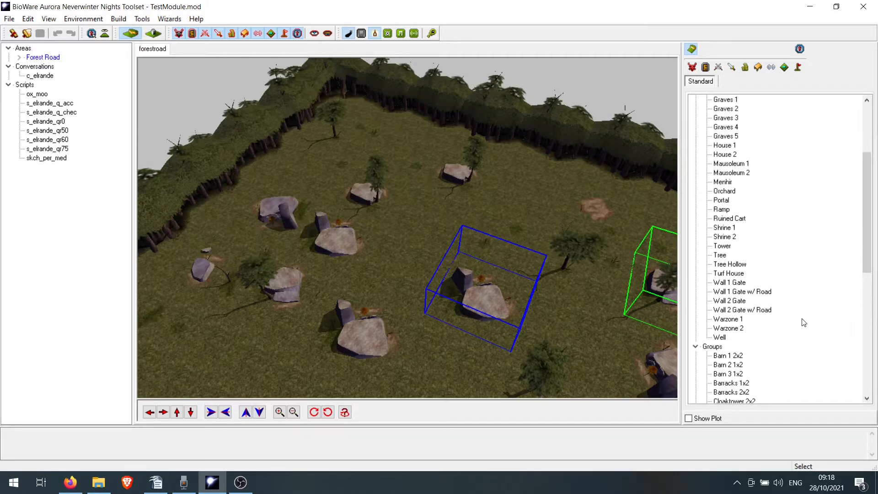
scroll(755, 337, up, 1)
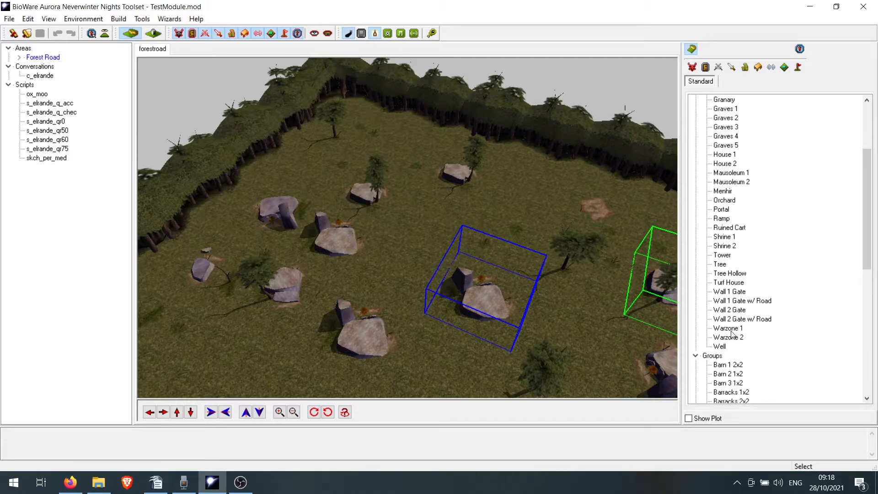
scroll(755, 240, up, 4)
scroll(455, 264, down, 6)
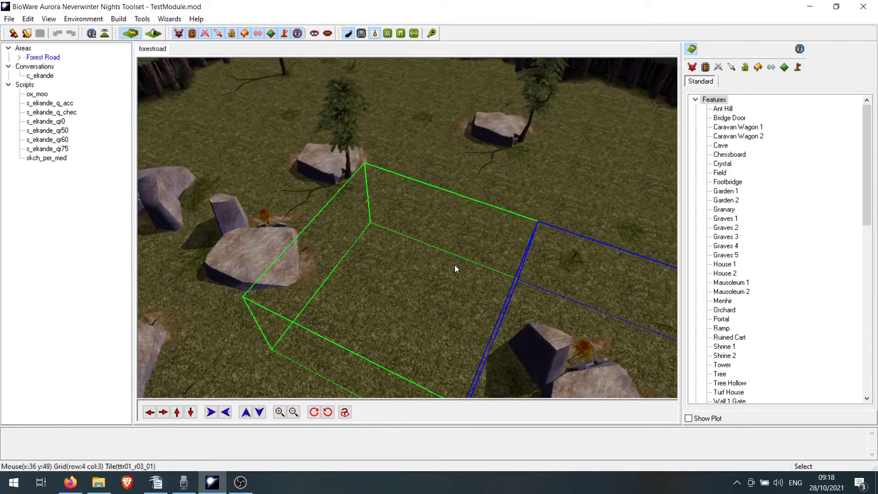
scroll(454, 267, up, 5)
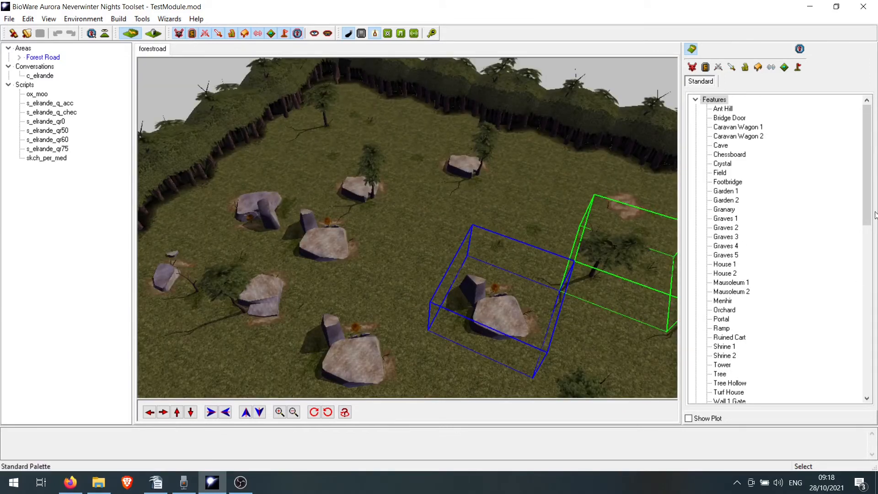
Step: Place the Warzone 1 feature on the empty grass tile at grid row 3, column 4, beside the boulders
drag(867, 215, 867, 264)
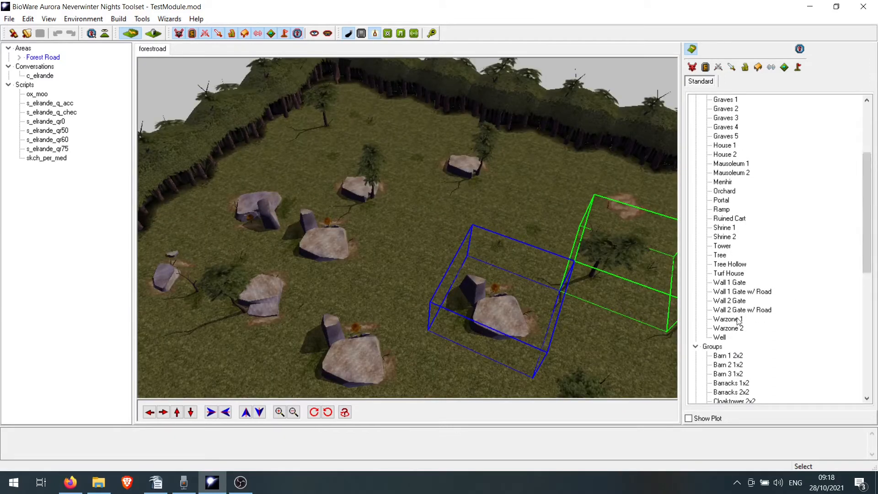
click(738, 321)
scroll(426, 321, down, 6)
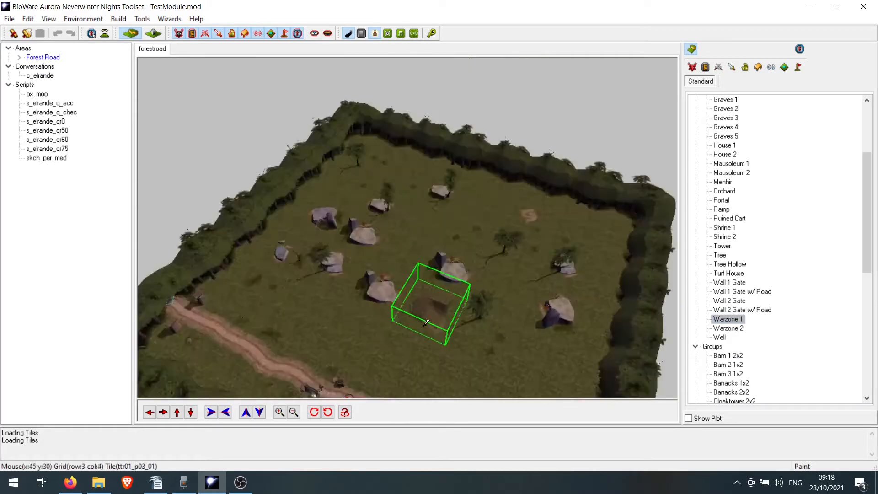
scroll(412, 293, up, 5)
scroll(437, 267, down, 1)
scroll(437, 268, down, 1)
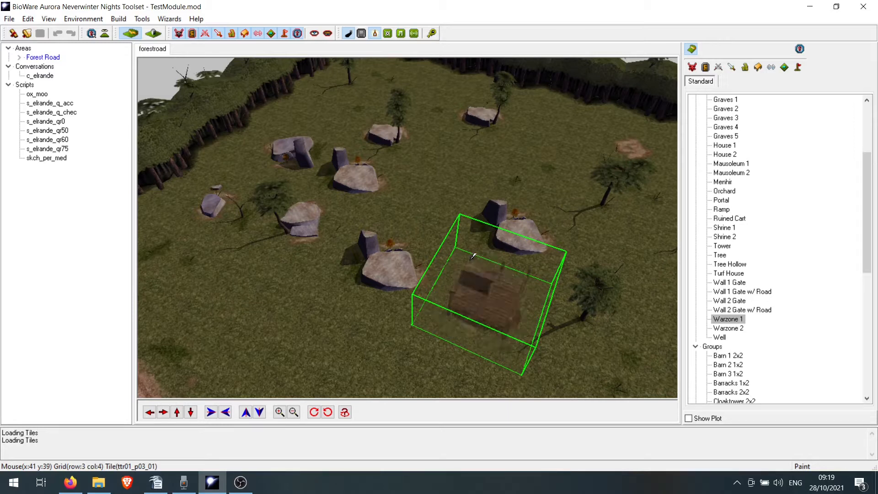
click(471, 261)
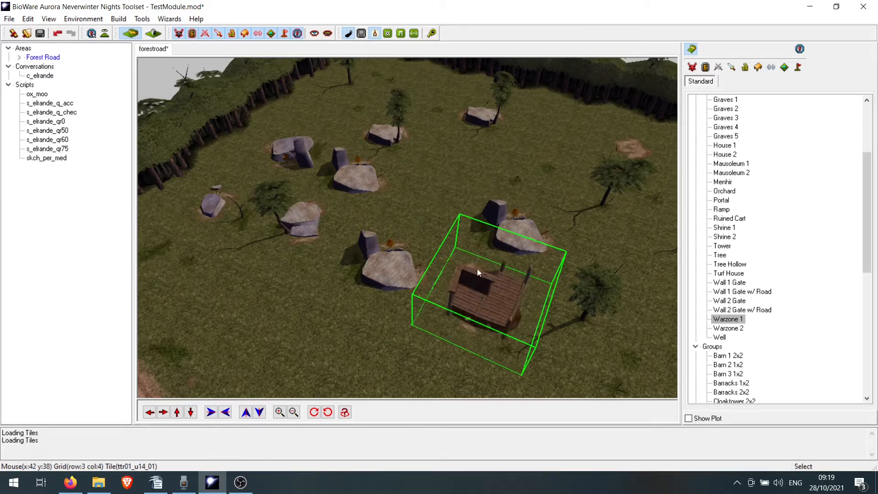
mouse_move(575, 309)
middle_down()
mouse_move(566, 298)
mouse_move(576, 306)
middle_up()
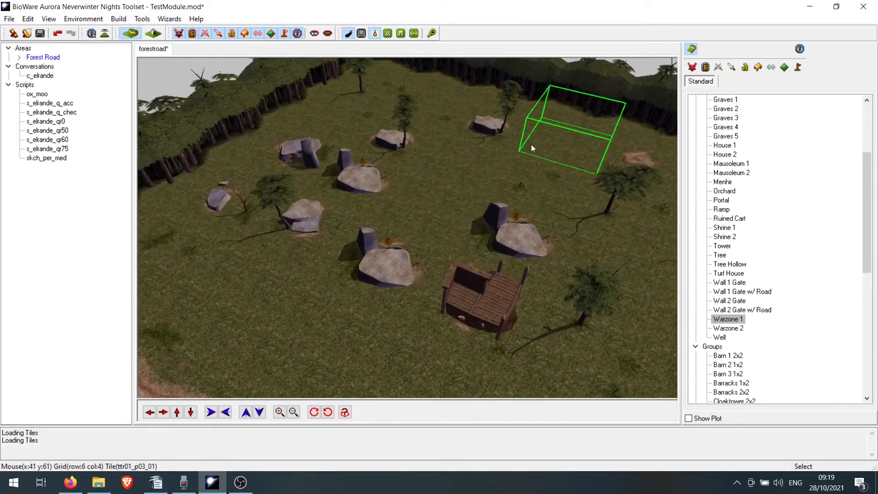
Step: Paint Grass terrain at grid row 4, column 2, over the boulders and tree grouped in the middle of the clearing
drag(869, 191, 875, 121)
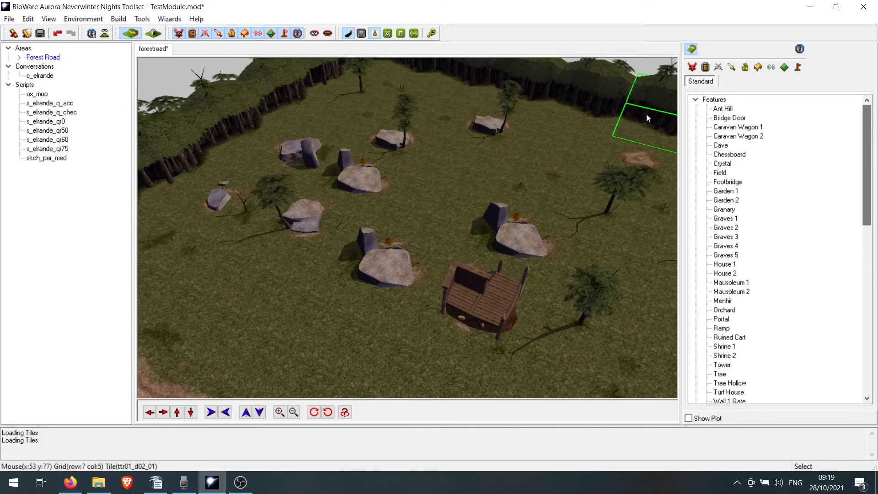
click(696, 100)
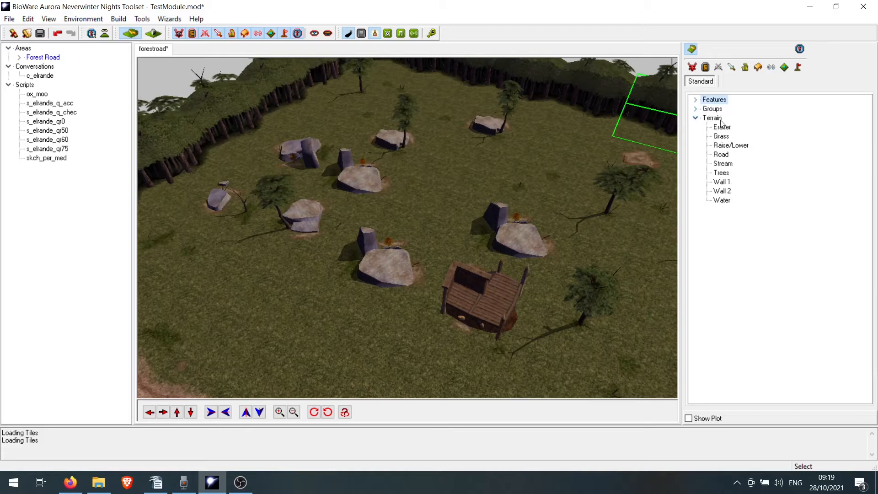
click(721, 136)
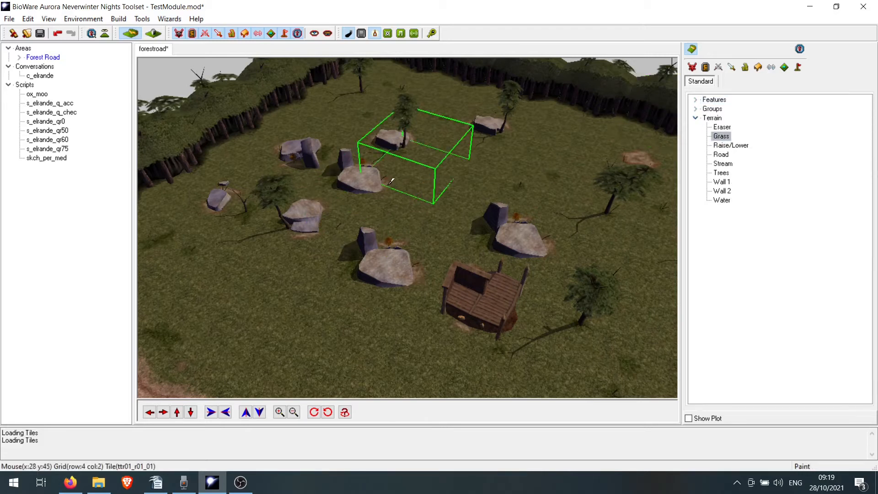
click(379, 198)
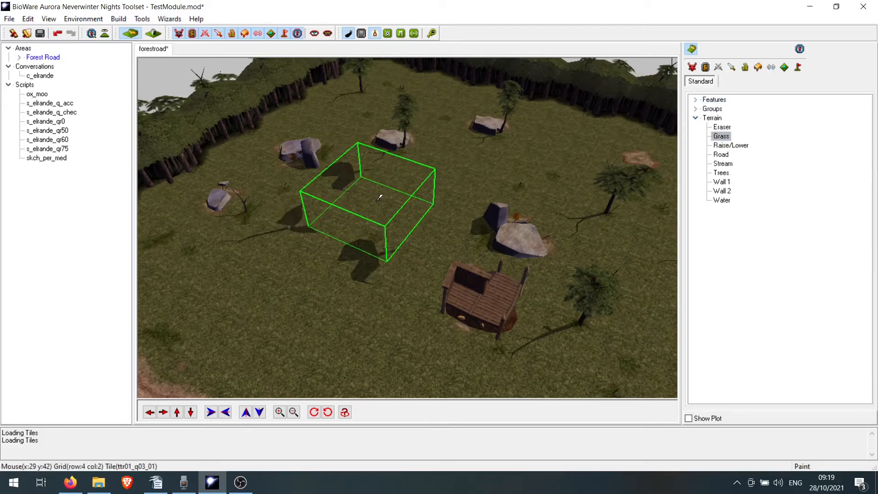
scroll(384, 181, up, 3)
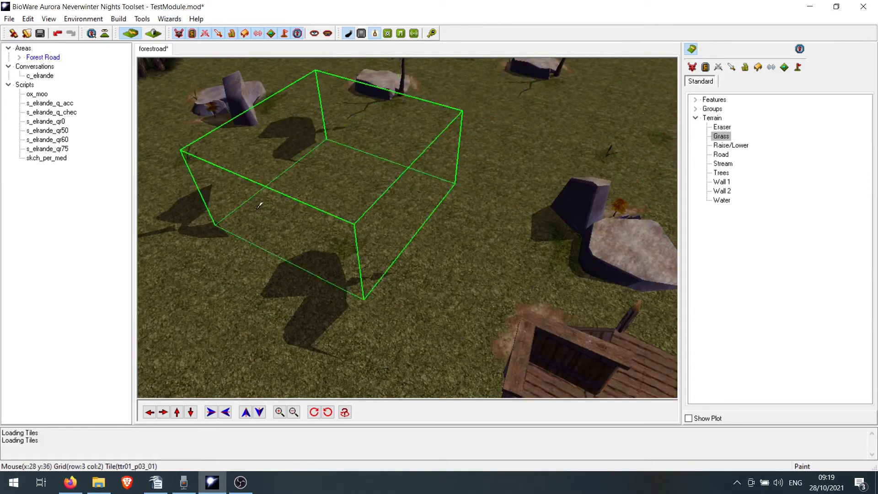
scroll(559, 123, down, 3)
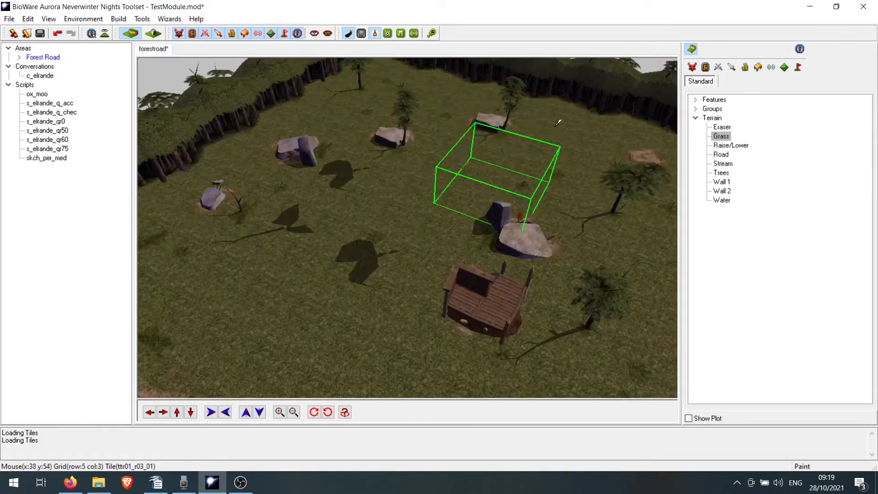
Step: Paint Grass terrain over the boulder behind the Warzone 1 building and the two boulders at the far end of the clearing
click(494, 174)
click(449, 122)
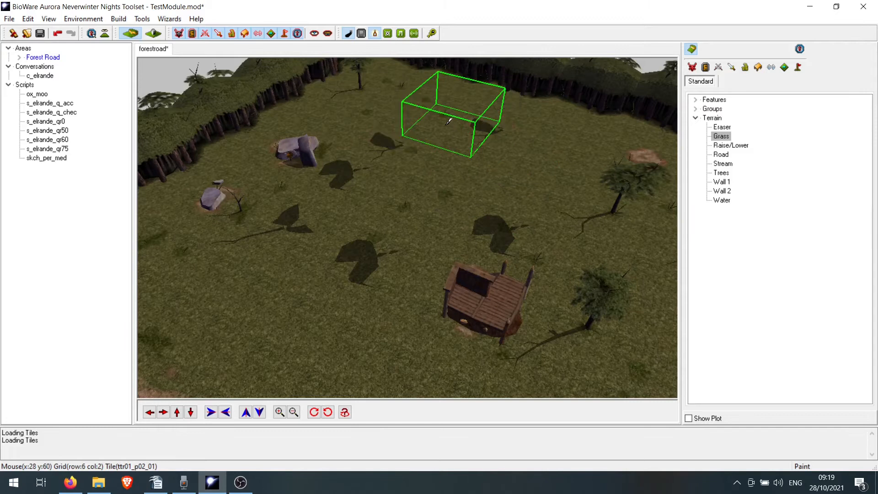
scroll(396, 210, up, 3)
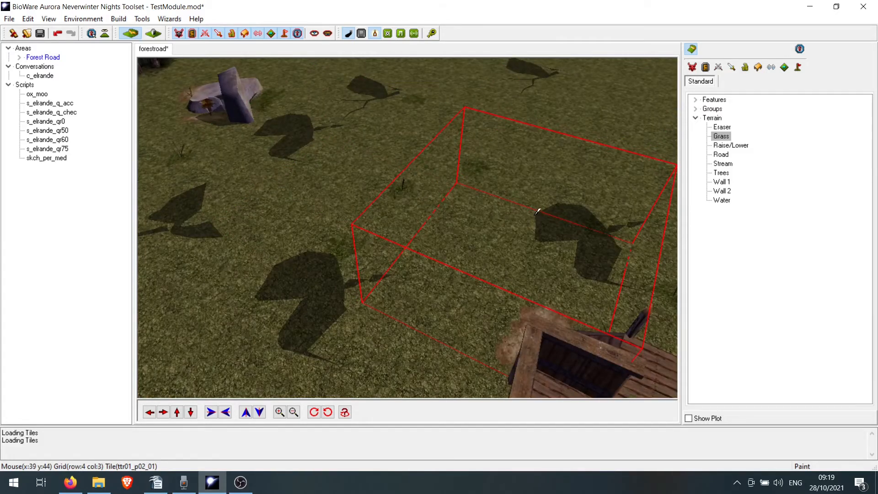
scroll(538, 212, down, 3)
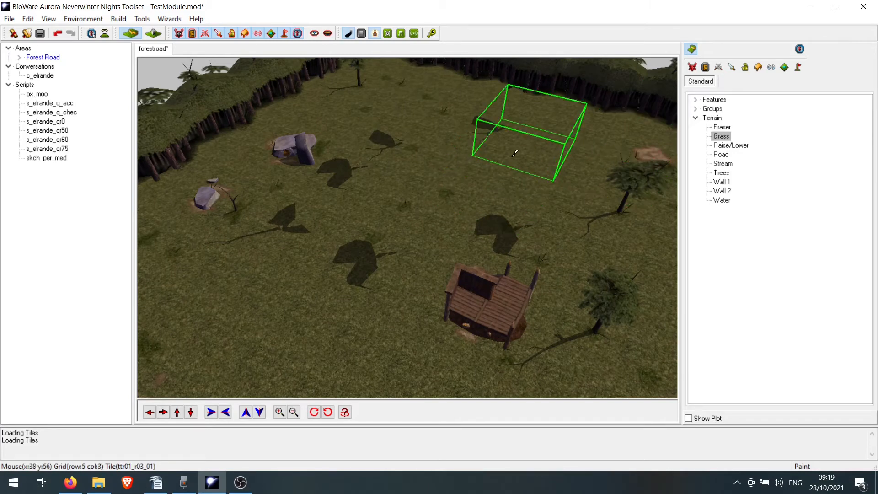
Step: Expand the Features and Groups tile categories and preview the Warzone 1x2 group over the clearing without placing it
click(696, 118)
click(695, 99)
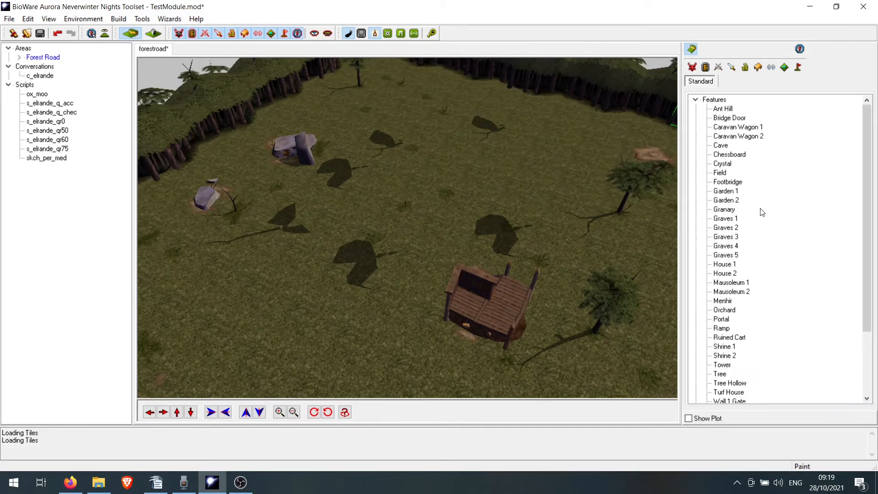
scroll(874, 184, down, 3)
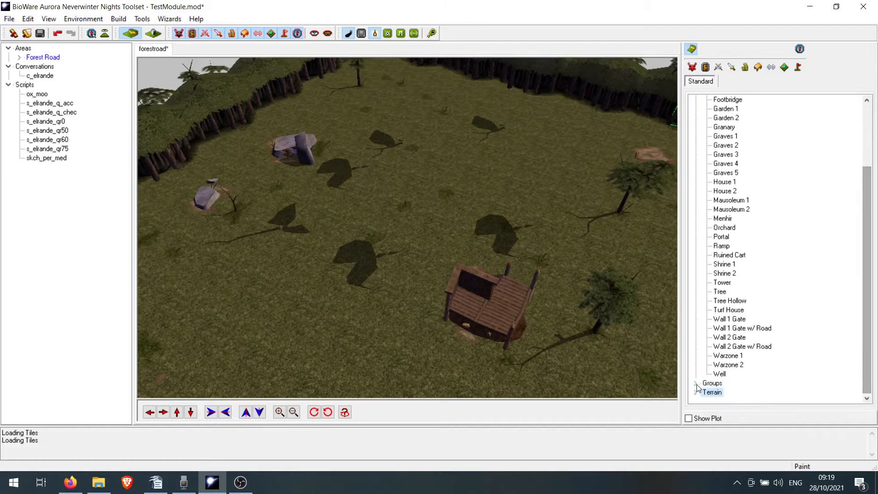
click(695, 391)
drag(868, 285, 867, 297)
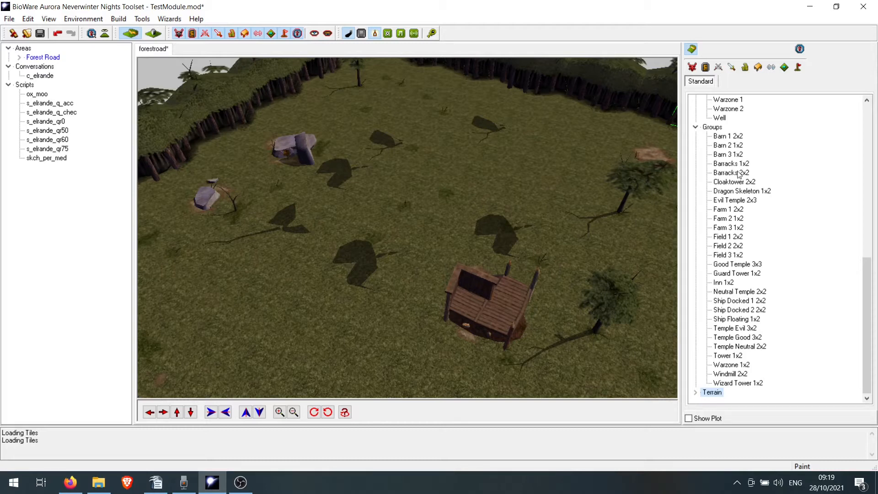
click(732, 364)
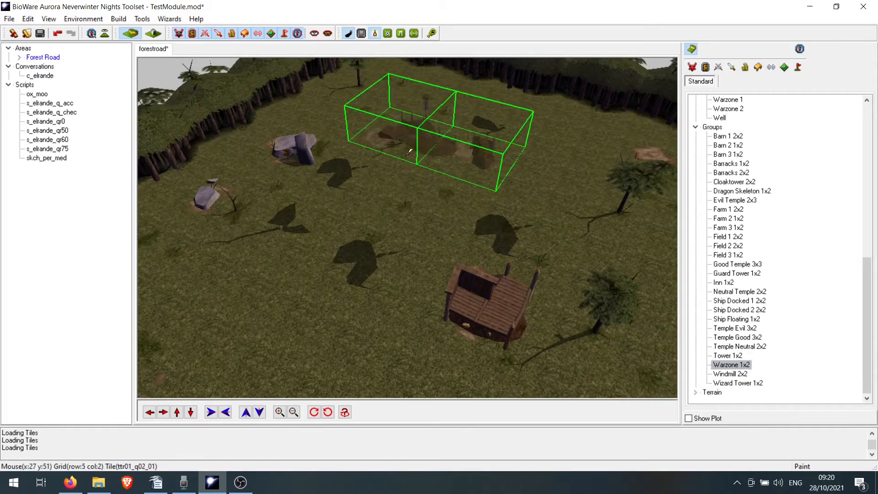
right_click(398, 176)
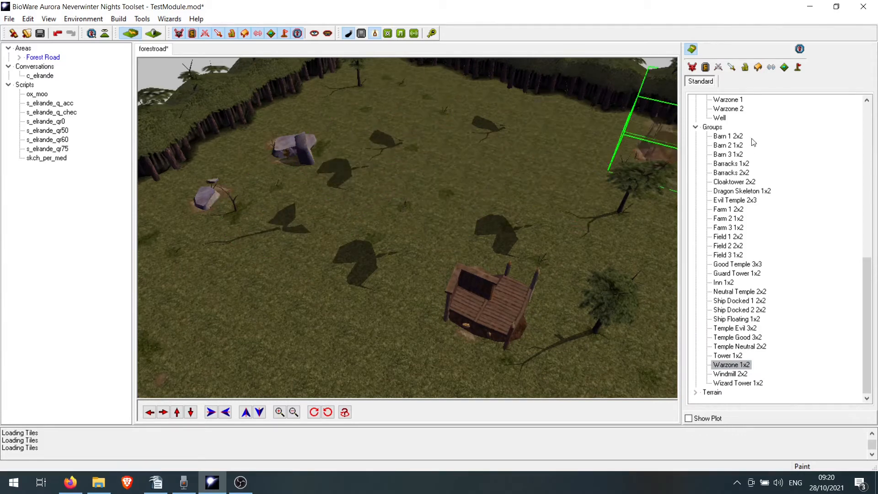
Step: Place the Warzone 2 feature on the grass tile at grid row 3, column 2, across from the Warzone 1 building
click(732, 110)
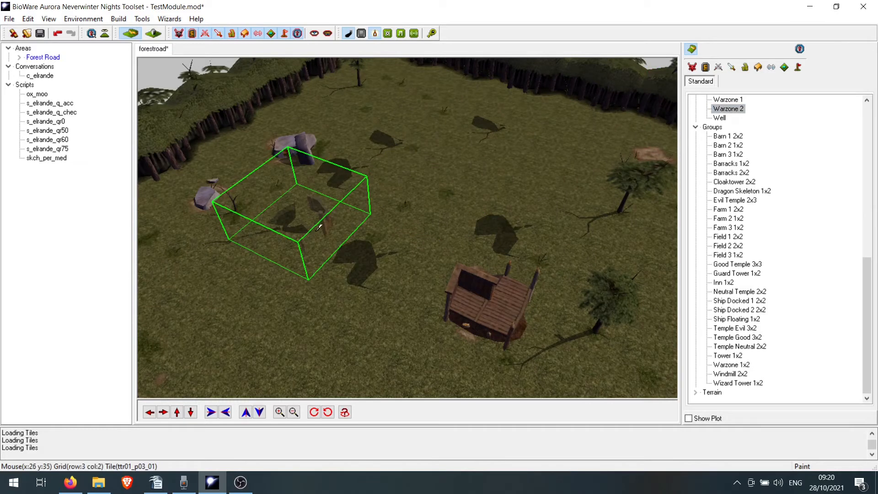
click(319, 228)
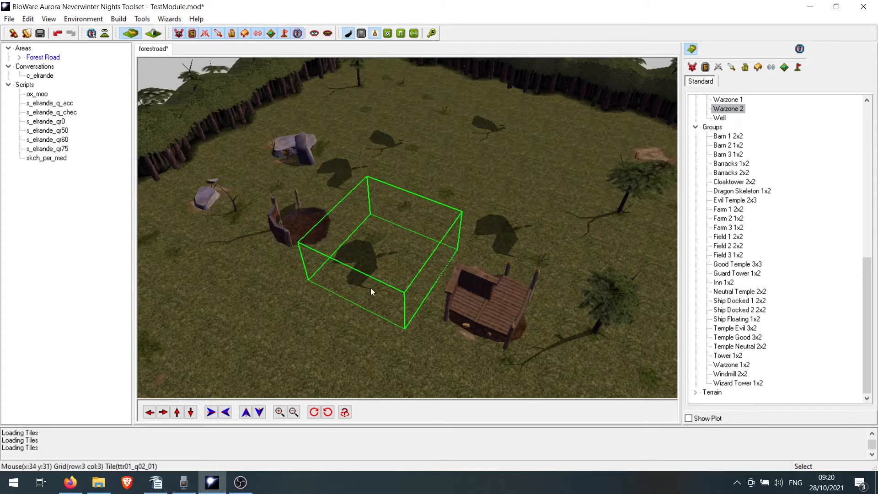
middle_drag(410, 255, 427, 249)
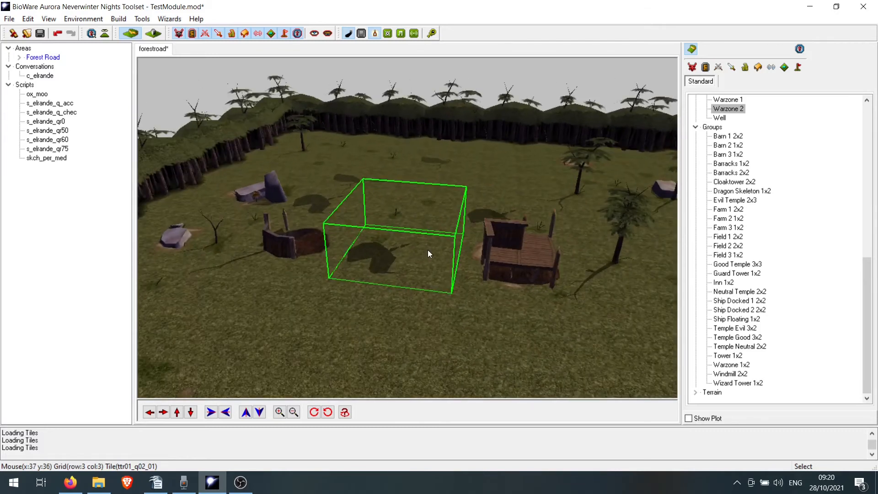
middle_drag(458, 193, 455, 197)
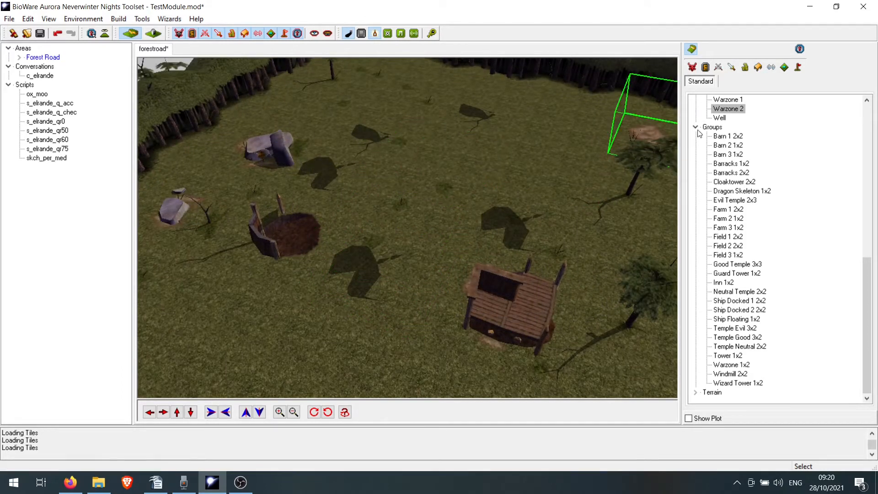
Step: Switch to painting placeable objects and look through the Battlefield and Military categories for a barricade
scroll(856, 273, up, 10)
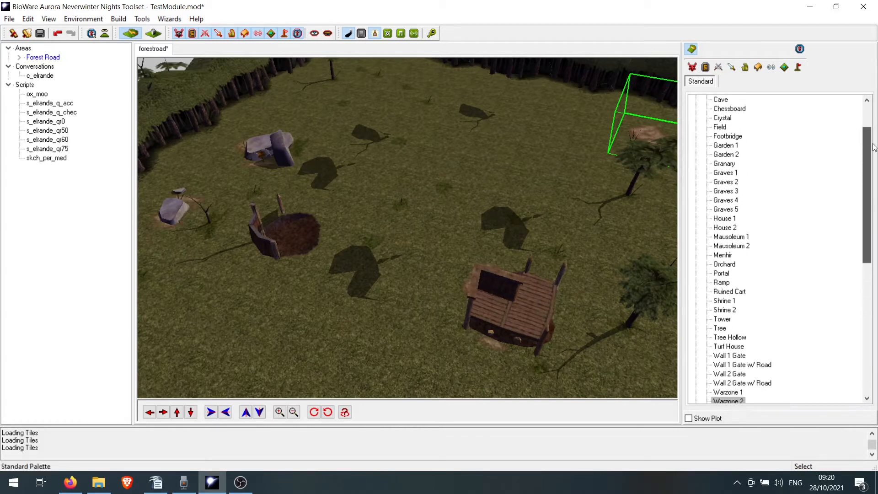
click(759, 67)
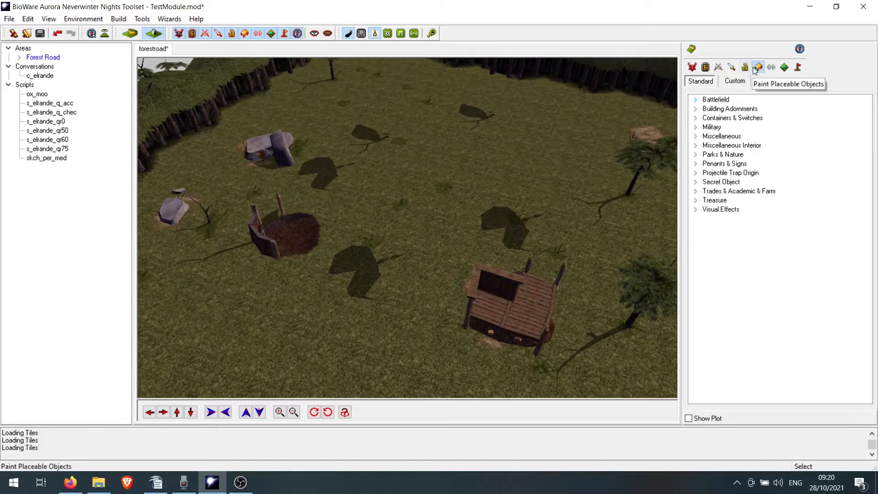
mouse_move(460, 217)
middle_down()
mouse_move(484, 206)
mouse_move(462, 216)
mouse_move(481, 204)
mouse_move(471, 210)
middle_up()
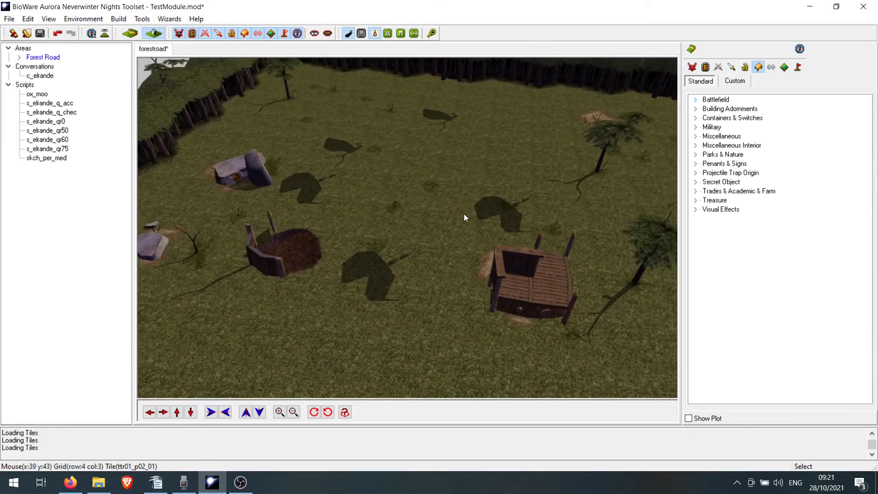
middle_drag(453, 224, 452, 216)
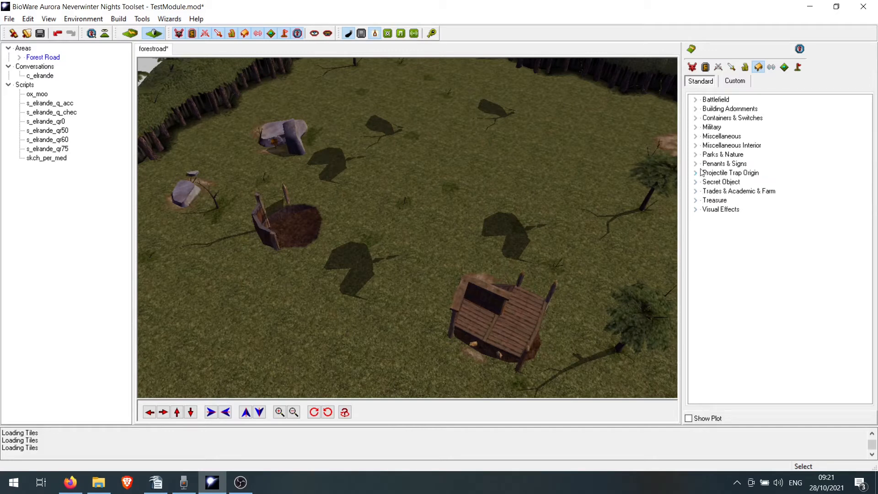
click(696, 100)
drag(872, 142, 867, 216)
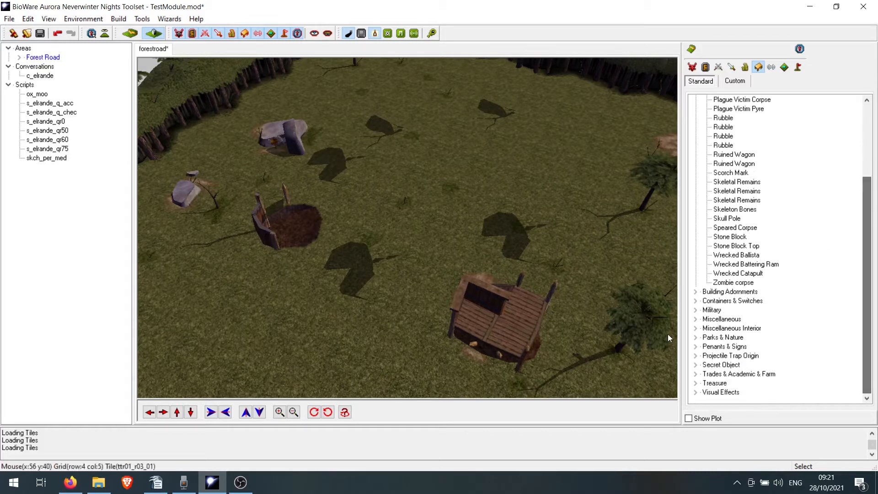
click(696, 310)
drag(874, 253, 871, 204)
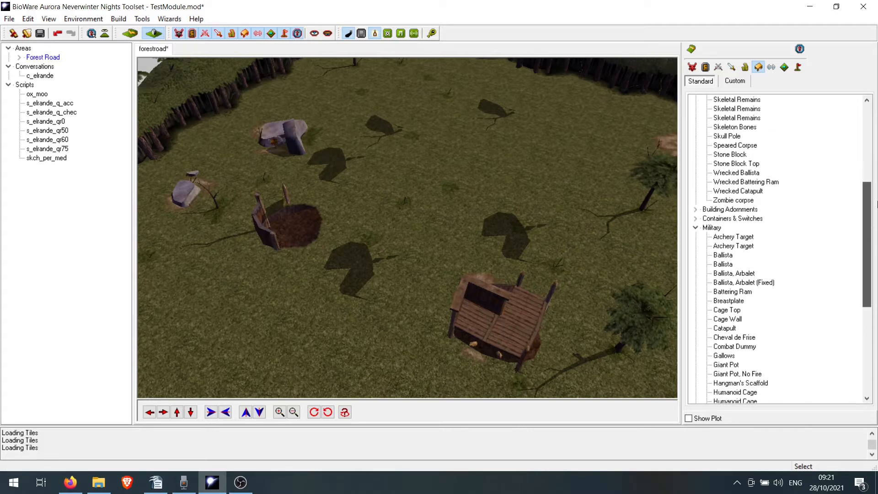
drag(864, 246, 850, 266)
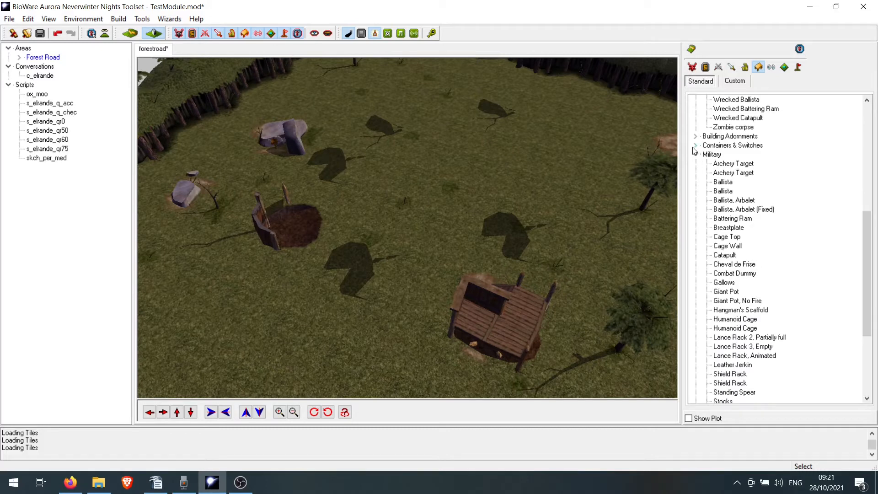
Step: Place a Cheval de Frise beside the Warzone 2 ruin, adjusting its position and angle to face outward from the clearing
click(735, 264)
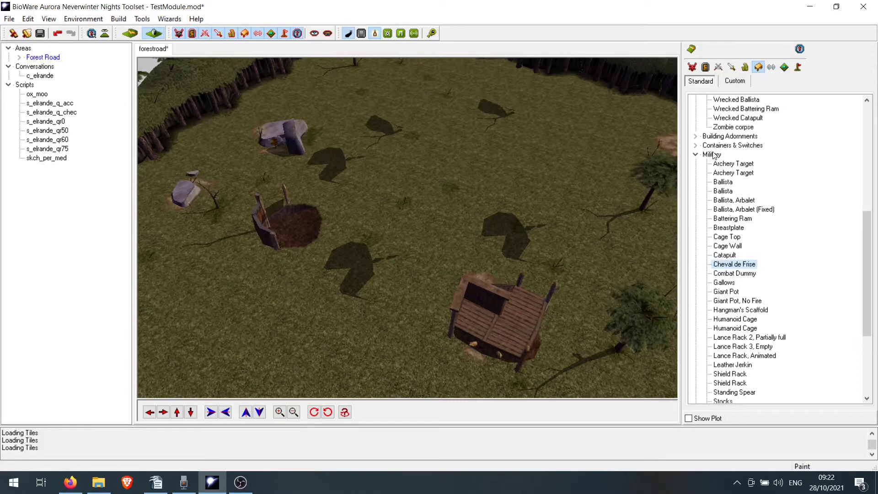
scroll(314, 251, up, 3)
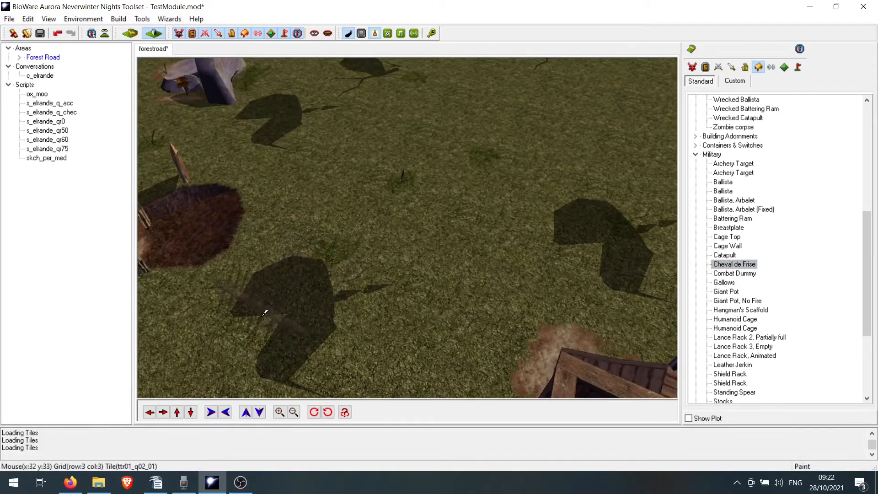
click(232, 316)
scroll(399, 310, up, 2)
scroll(405, 309, down, 3)
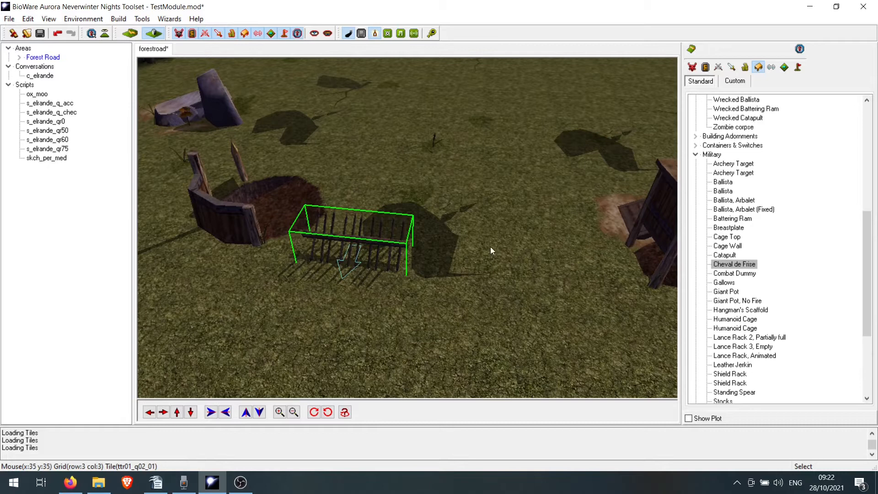
drag(389, 246, 388, 289)
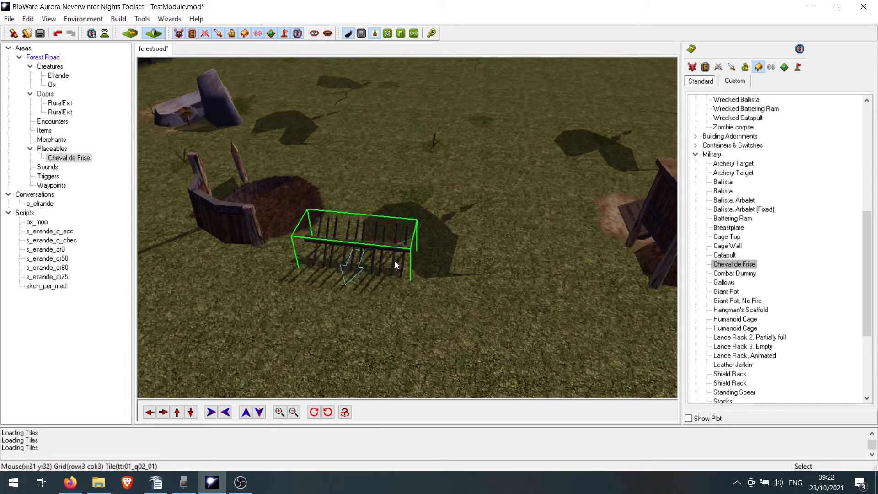
mouse_move(395, 254)
mouse_down()
mouse_move(370, 262)
mouse_move(393, 263)
mouse_up()
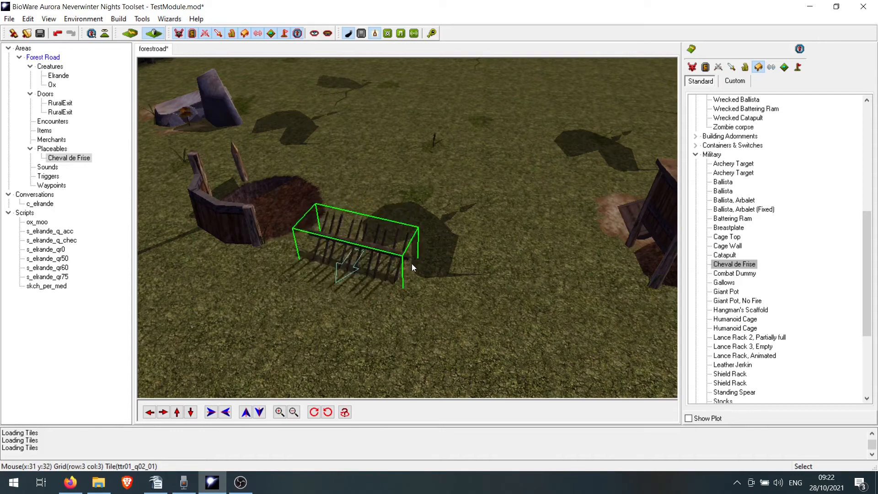
Step: Copy the Cheval de Frise and place one copy beside the Warzone 1 building, angled to mirror the first barricade
key(ctrl+c)
key(ctrl+v)
click(558, 265)
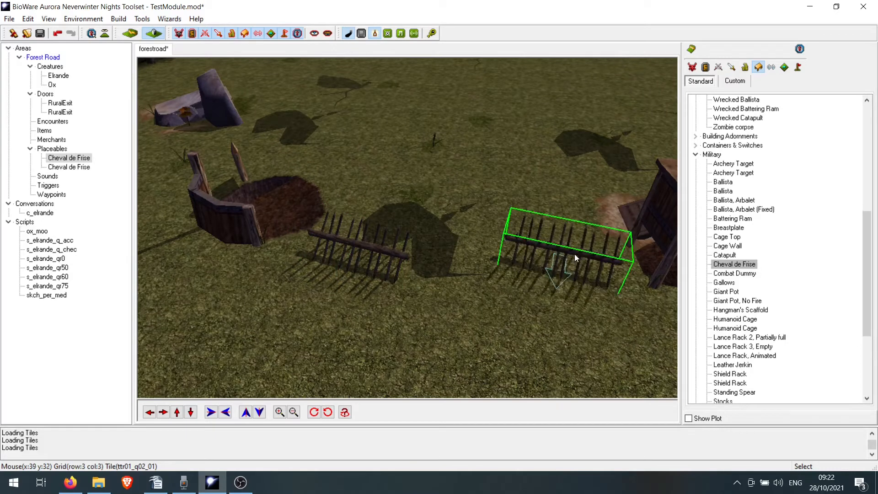
key(ctrl+v)
right_click(583, 259)
click(572, 249)
shift+right_drag(571, 250, 576, 255)
scroll(562, 156, down, 4)
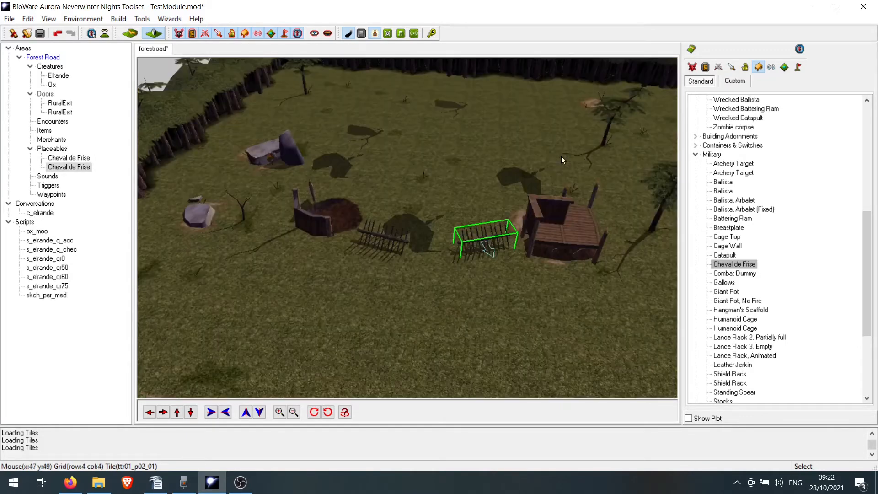
Step: Paste two Cheval de Frise copies behind the Warzone 1 building, angling them end to end around the clearing's edge
ctrl+drag(561, 156, 494, 215)
key(ctrl+v)
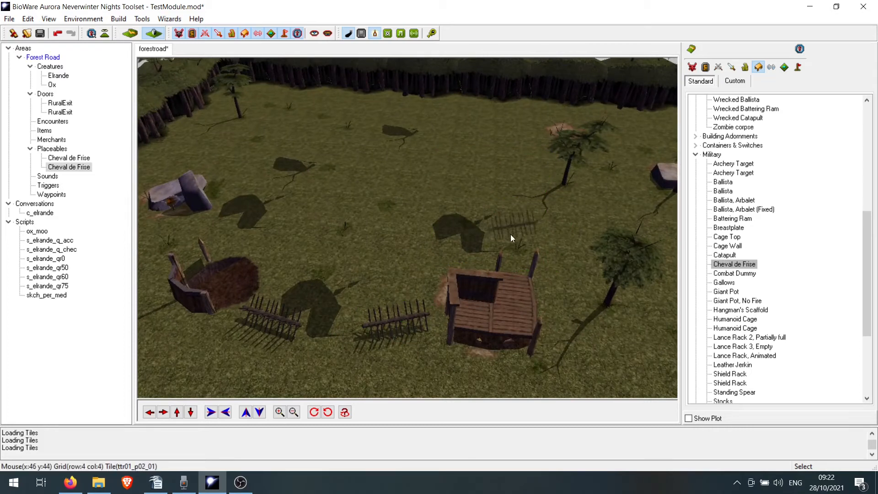
drag(514, 251, 456, 231)
key(ctrl+v)
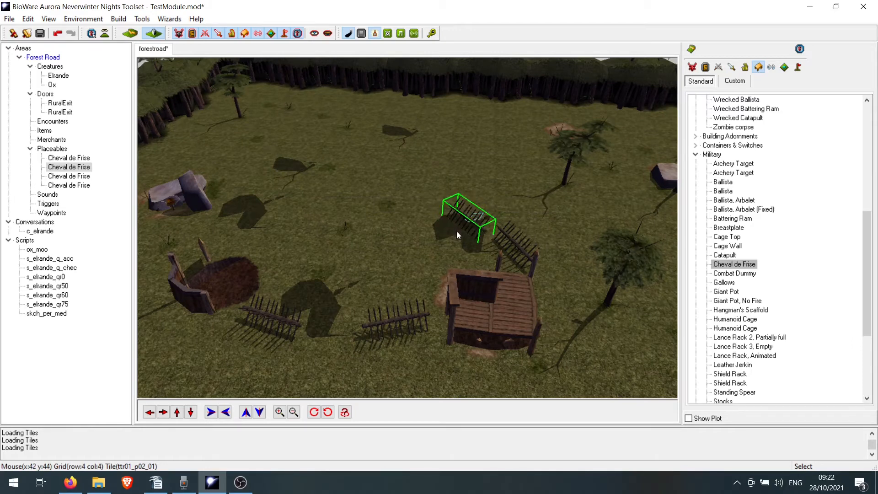
Step: Paste two more Cheval de Frise copies behind the Warzone 2 ruin, angling them to mirror the opposite pair
key(ctrl+v)
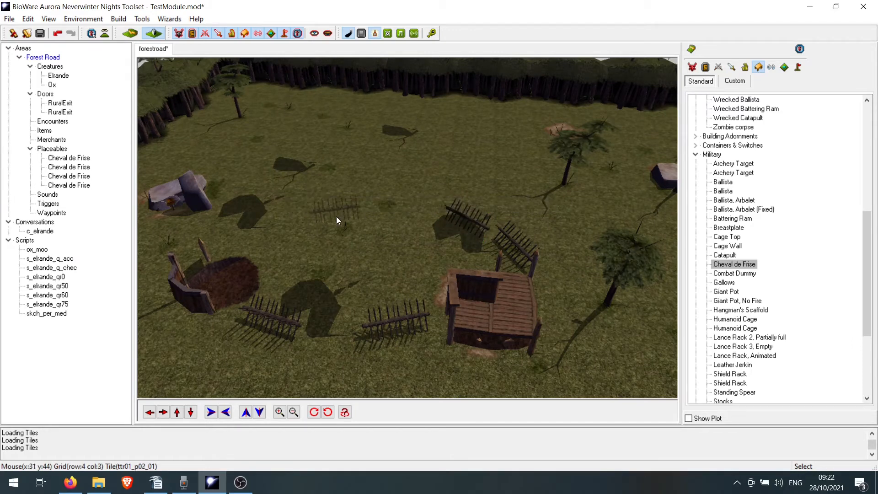
click(337, 217)
drag(344, 211, 322, 222)
key(ctrl+v)
click(274, 240)
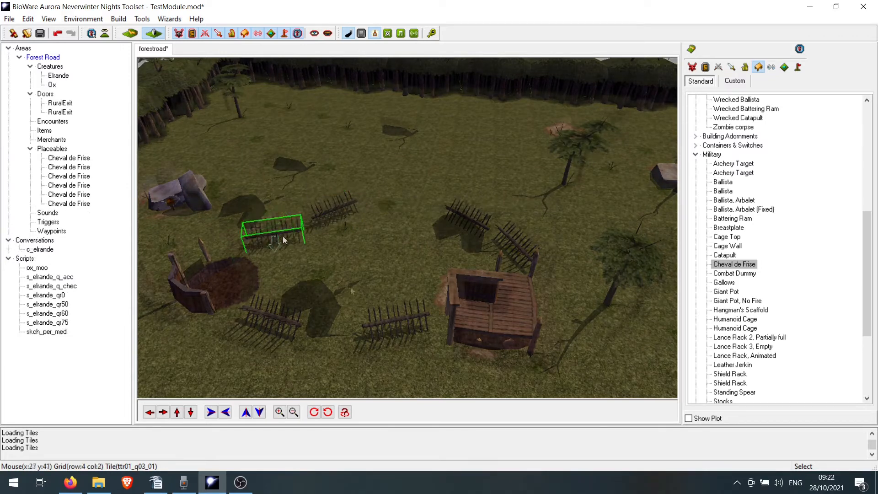
drag(267, 246, 303, 237)
ctrl+drag(350, 274, 380, 266)
ctrl+drag(380, 265, 425, 252)
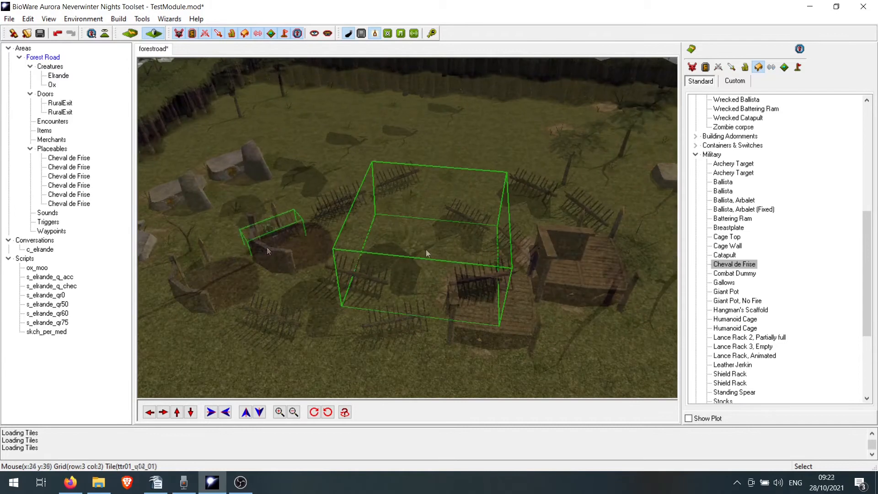
scroll(462, 198, up, 4)
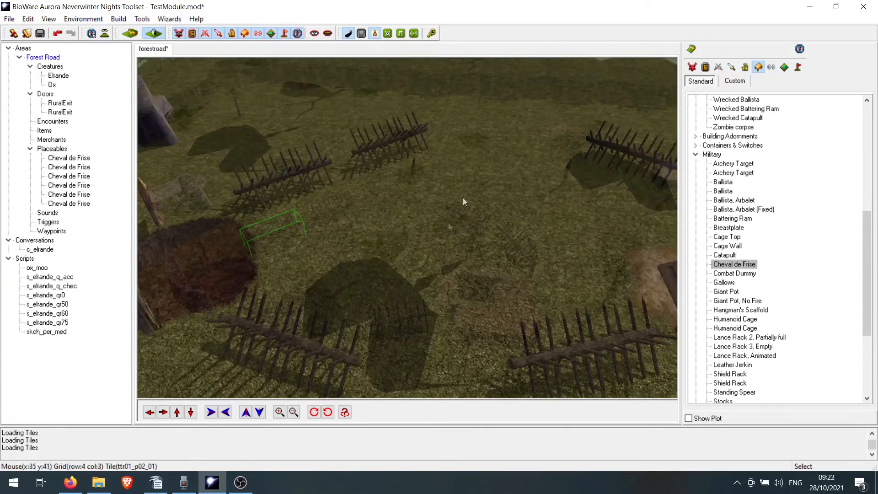
scroll(464, 199, down, 5)
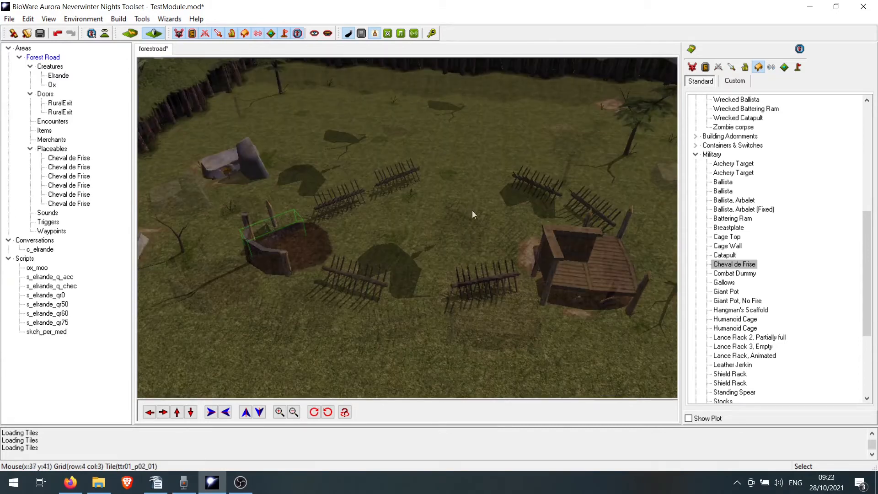
ctrl+drag(472, 211, 424, 223)
scroll(430, 231, up, 2)
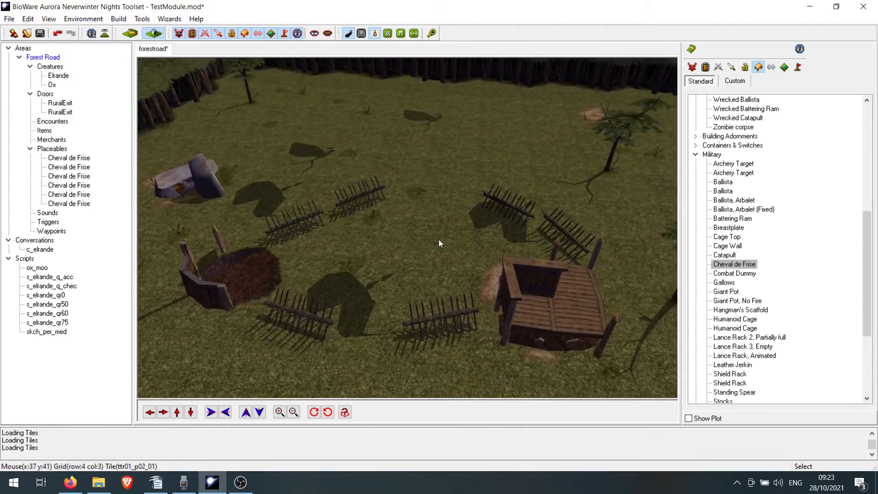
Step: Compare the three Campfire placeables in Miscellaneous and place the tripod-and-pot version in the middle of the barricade ring
click(700, 154)
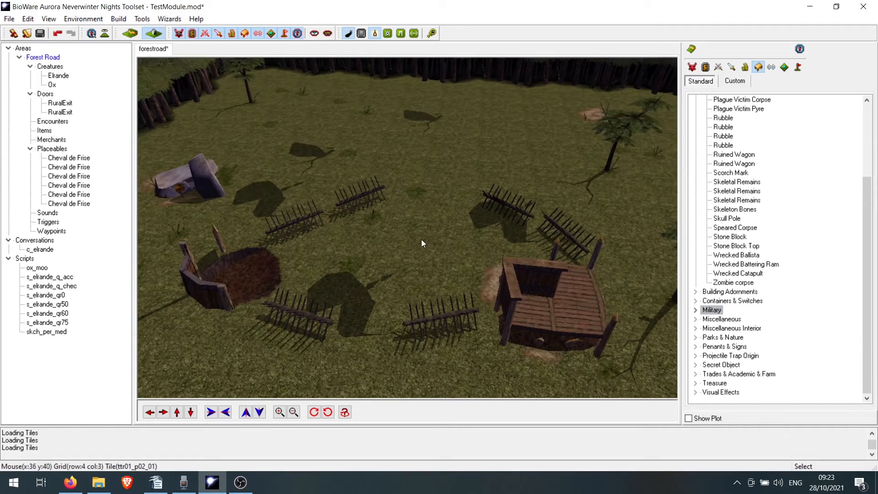
scroll(422, 239, up, 5)
scroll(470, 191, up, 2)
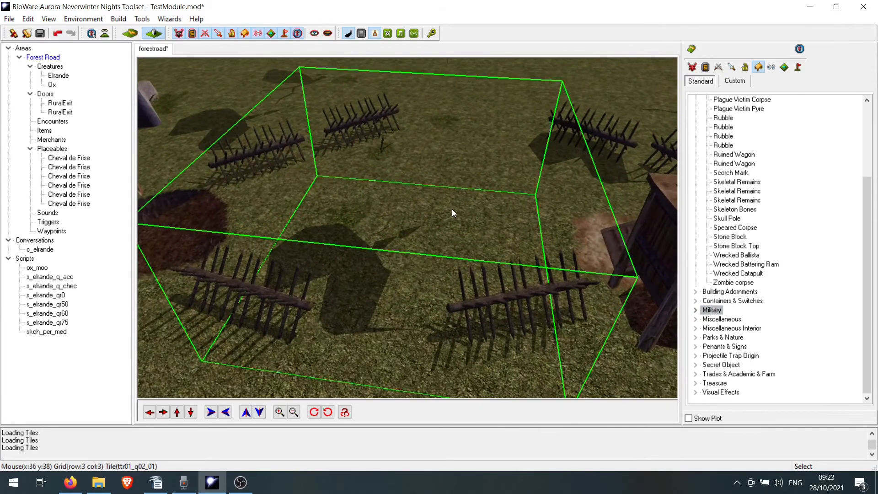
middle_drag(422, 204, 480, 207)
drag(867, 183, 854, 111)
click(695, 100)
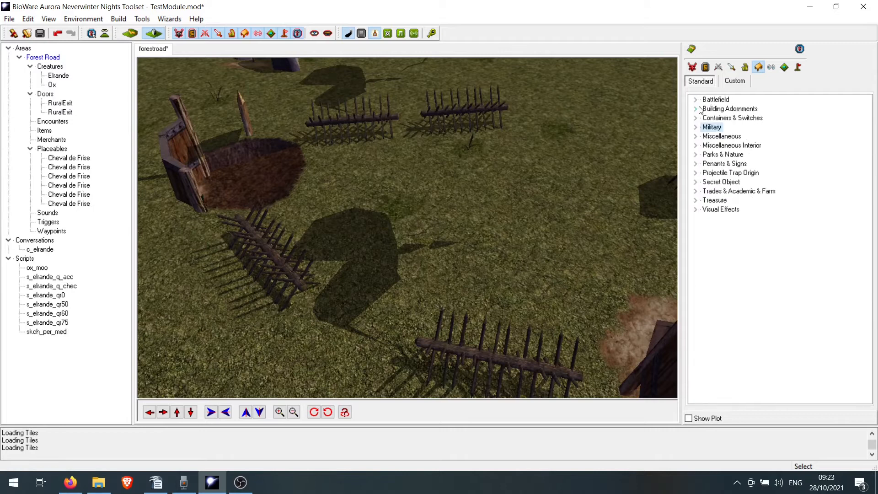
click(695, 137)
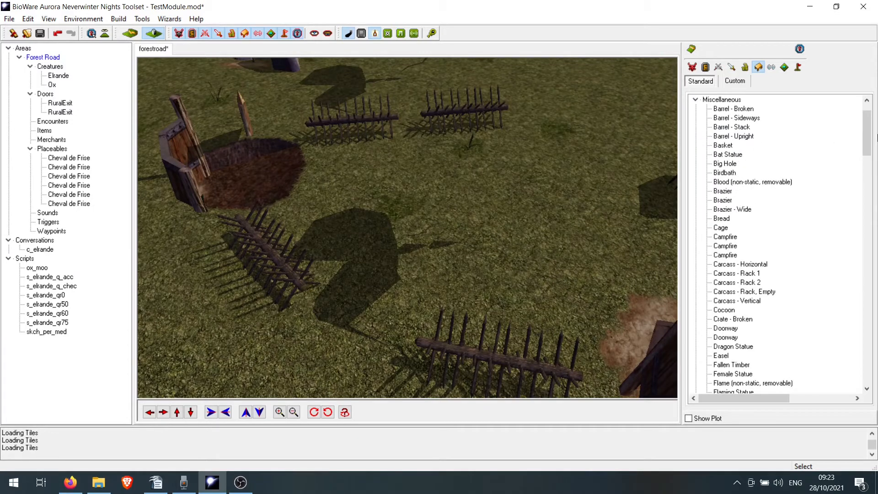
click(724, 254)
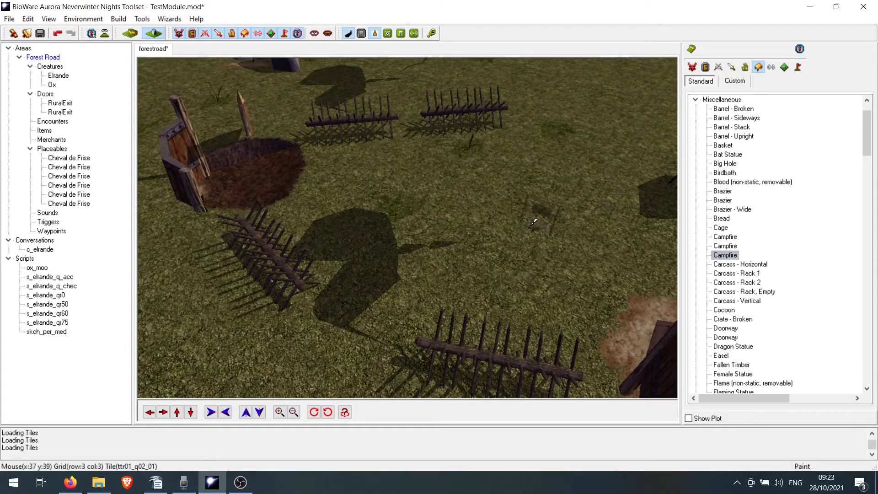
click(728, 249)
click(729, 238)
click(722, 246)
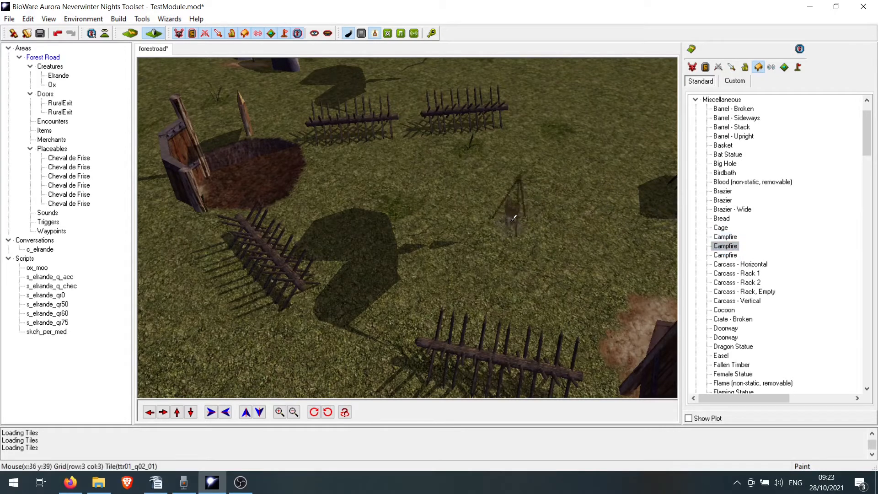
click(508, 226)
Step: Place a Scorch Mark from the Battlefield category directly beneath the campfire
drag(870, 126, 870, 117)
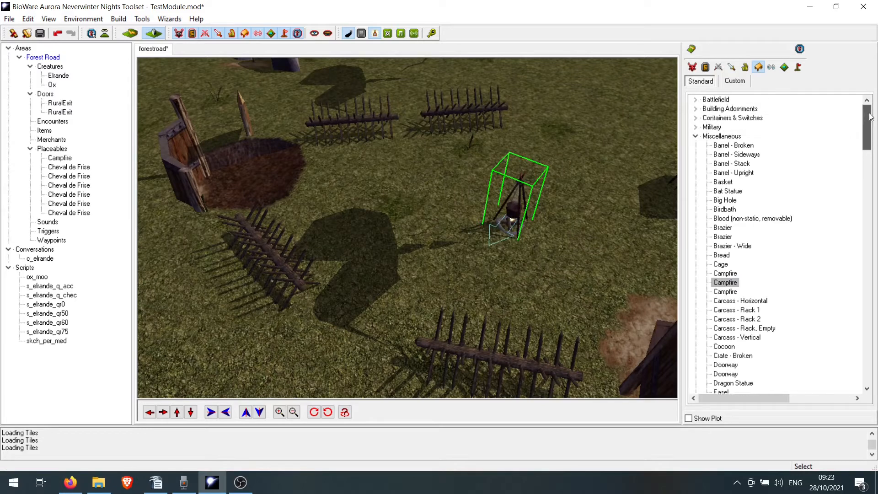
click(695, 136)
click(695, 99)
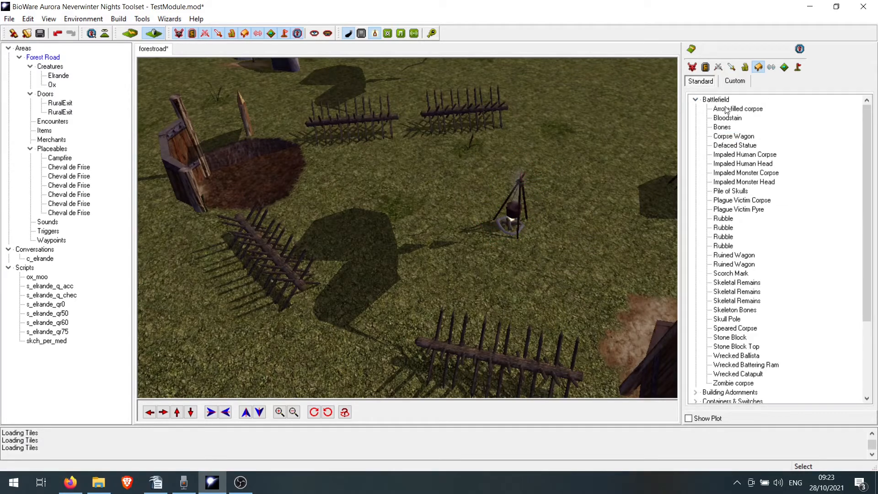
click(730, 273)
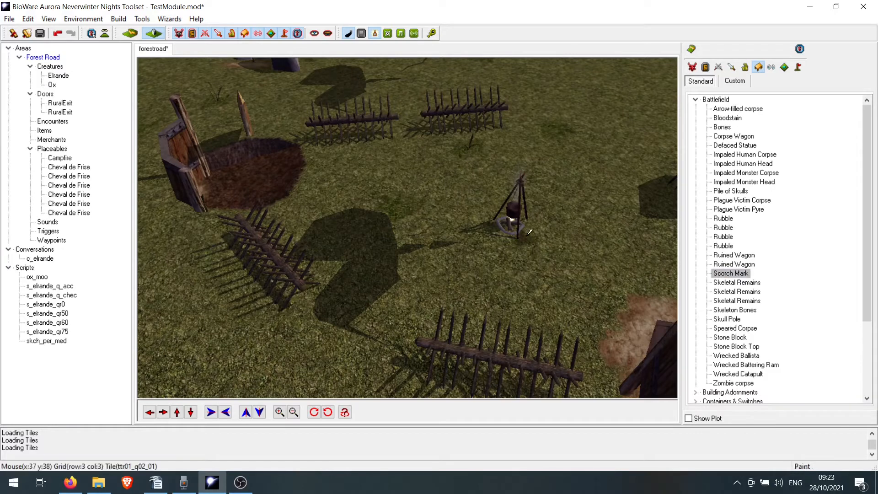
click(513, 223)
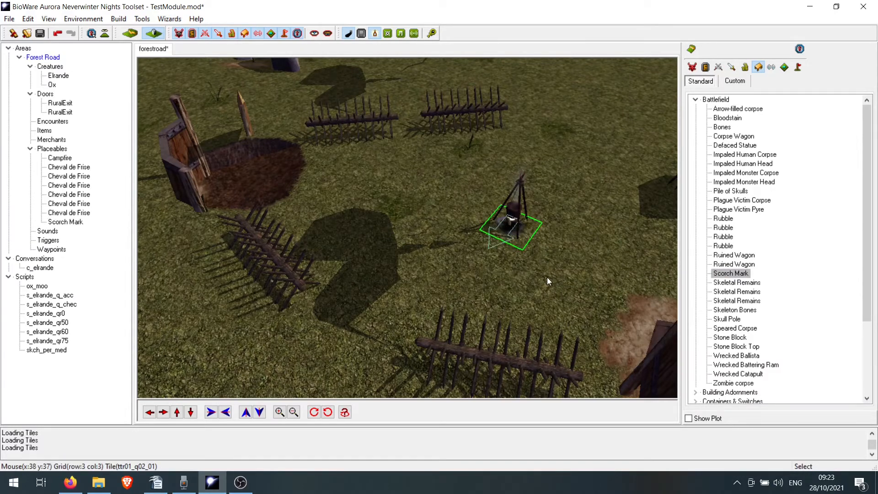
Step: Nudge the scorch mark so that it sits centred under the campfire
scroll(553, 270, up, 5)
ctrl+drag(554, 270, 218, 304)
scroll(595, 260, down, 5)
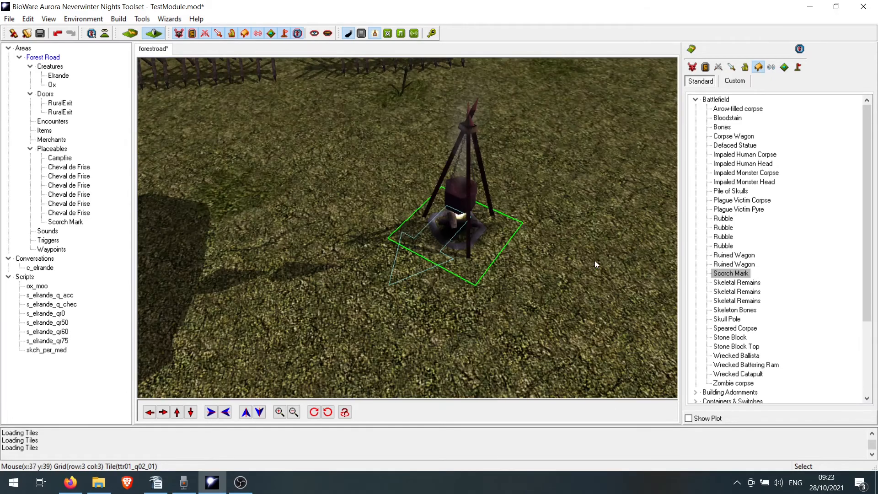
click(569, 252)
mouse_move(569, 252)
middle_down()
mouse_move(581, 238)
mouse_move(573, 243)
middle_up()
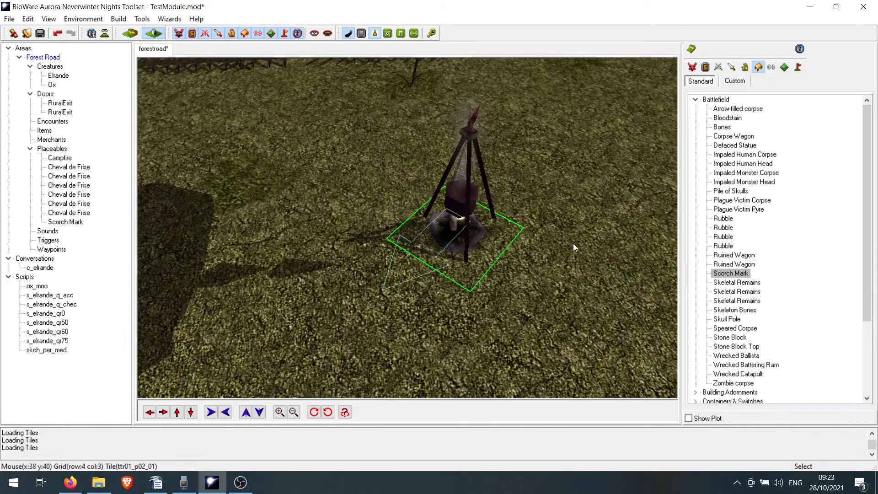
mouse_move(477, 238)
mouse_down()
mouse_move(542, 243)
mouse_move(512, 248)
mouse_move(489, 228)
mouse_up()
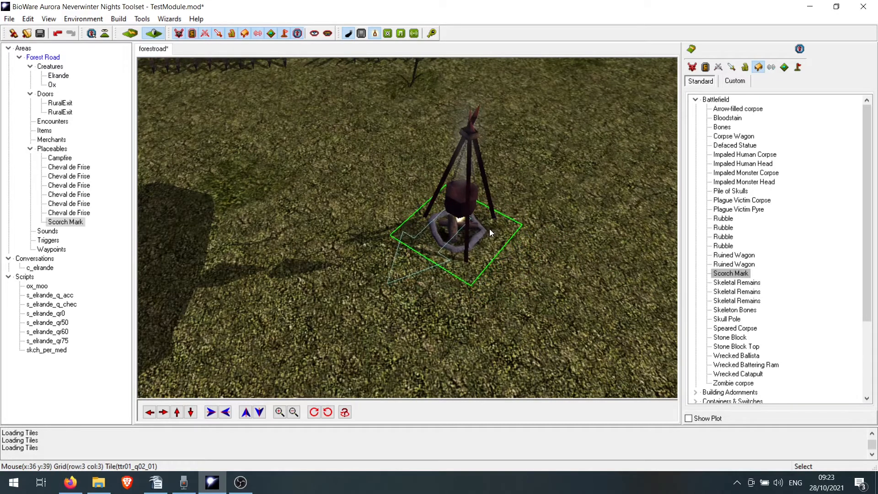
middle_drag(561, 271, 558, 260)
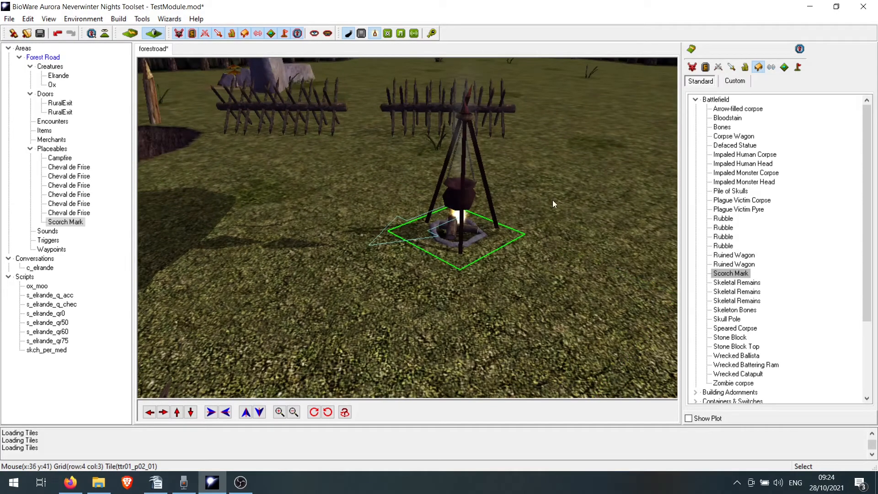
Step: Open the properties of the scorch mark under the campfire, keeping the camp scene viewable beside the dialog
scroll(560, 190, down, 5)
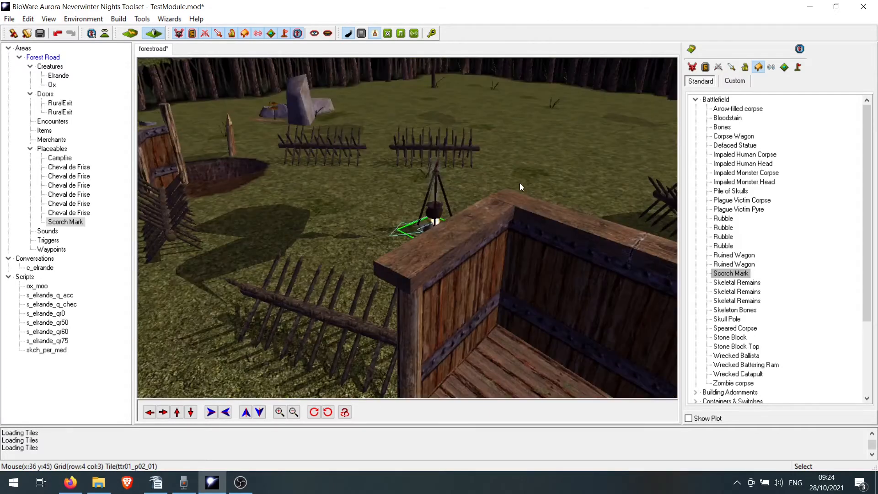
scroll(524, 174, up, 5)
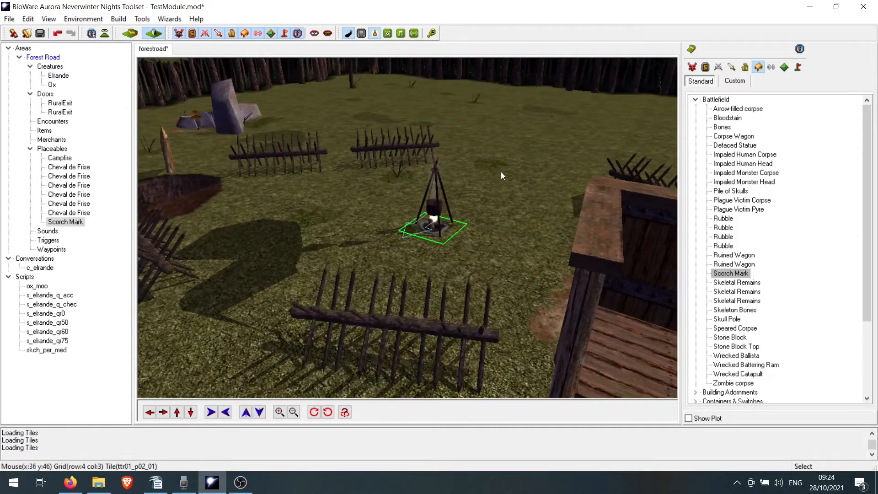
right_click(448, 227)
click(436, 237)
right_click(434, 232)
click(434, 237)
right_click(435, 237)
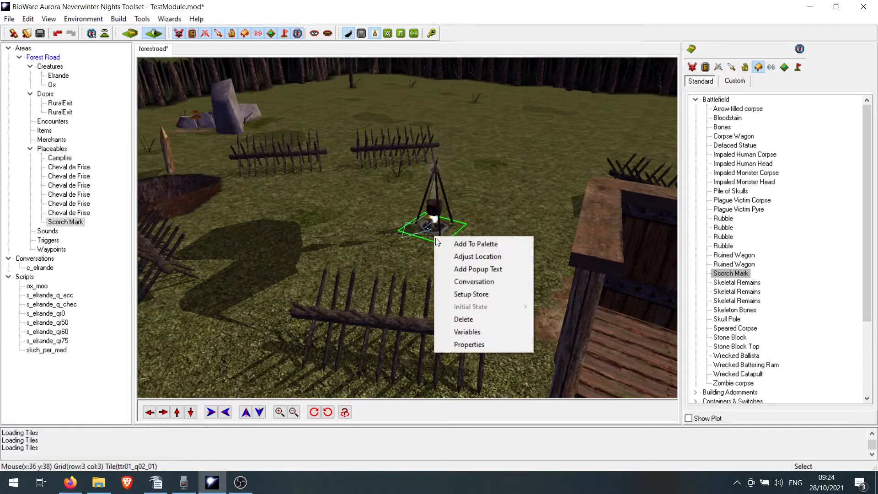
click(485, 346)
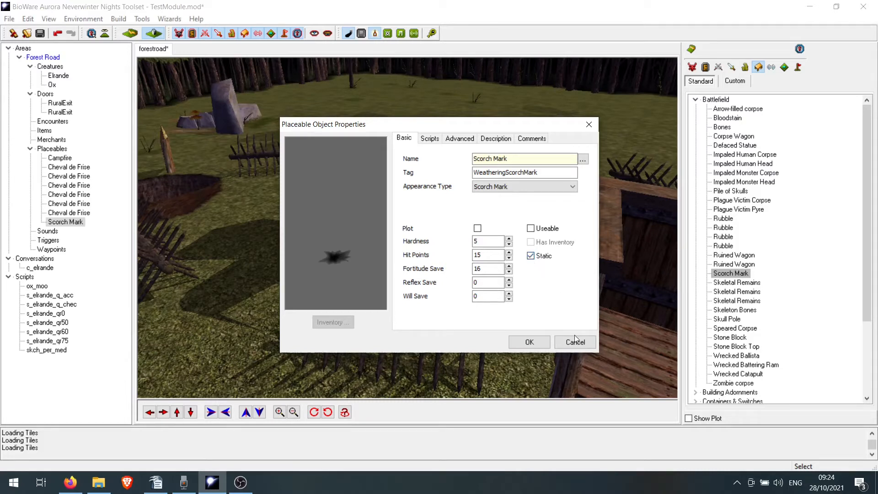
drag(507, 124, 780, 118)
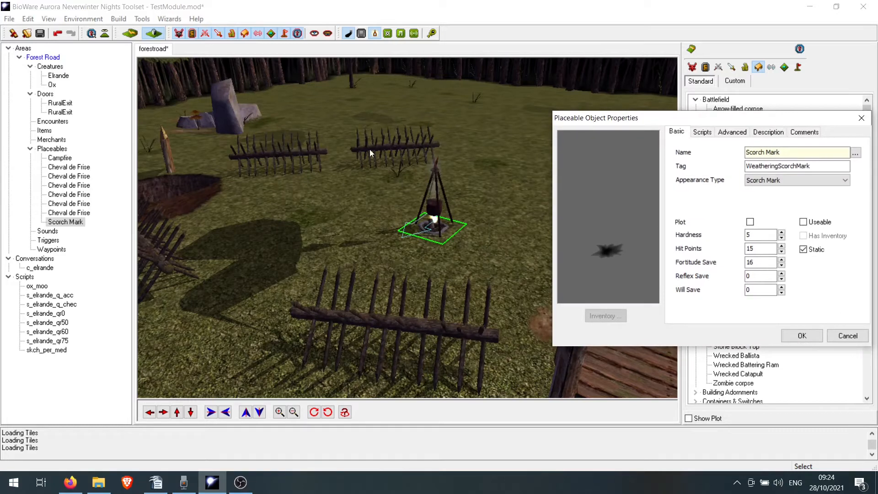
drag(726, 122, 444, 120)
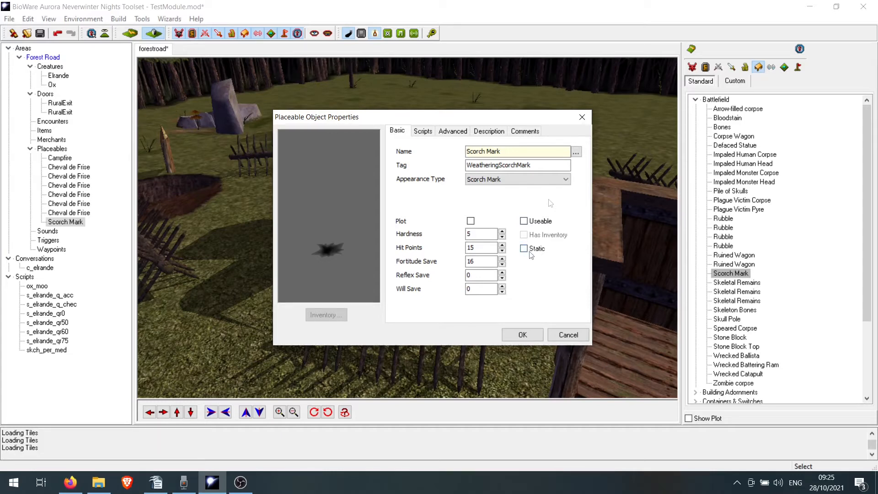
Step: Make the scorch mark Useable with Has Inventory enabled, and look at its script settings
click(524, 222)
click(524, 235)
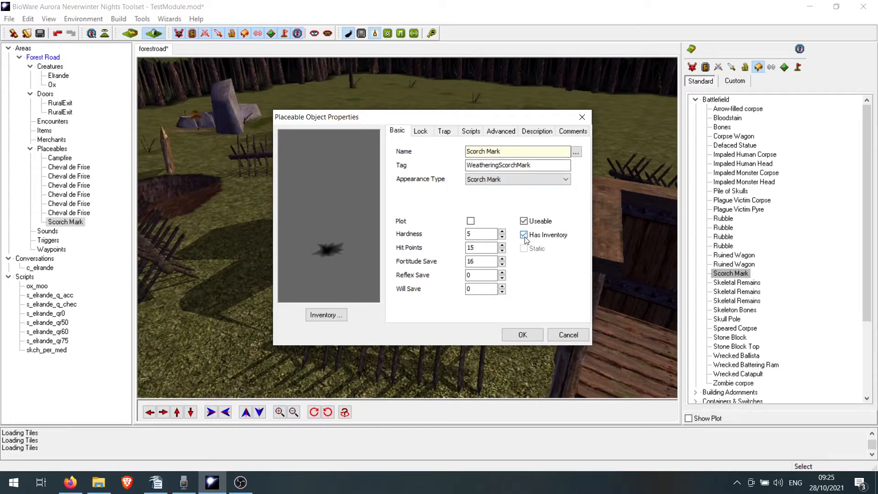
drag(472, 124, 656, 123)
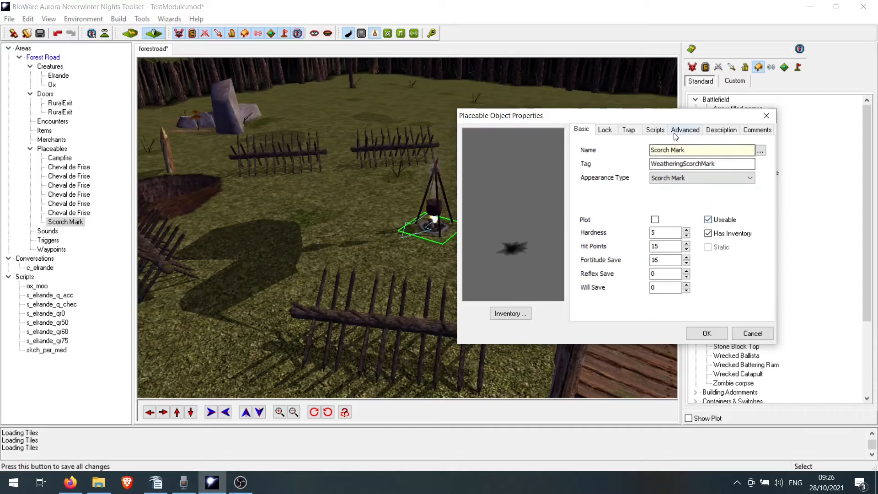
click(655, 130)
click(582, 129)
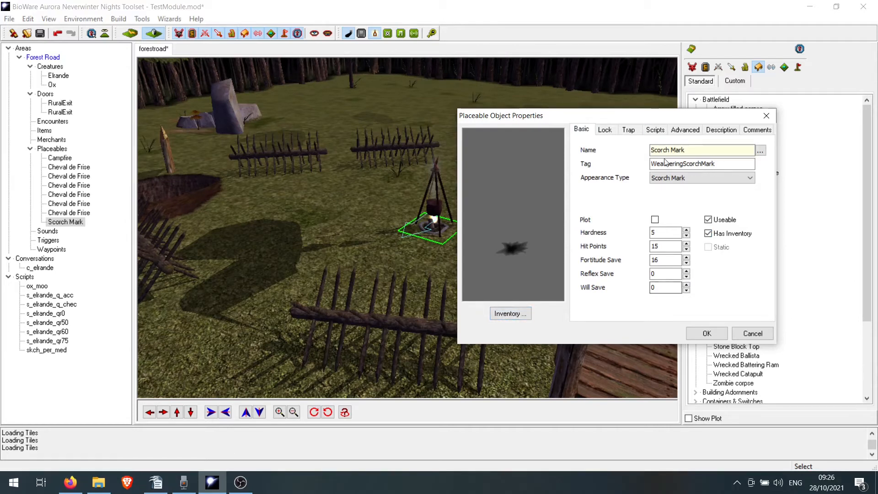
drag(664, 118, 489, 124)
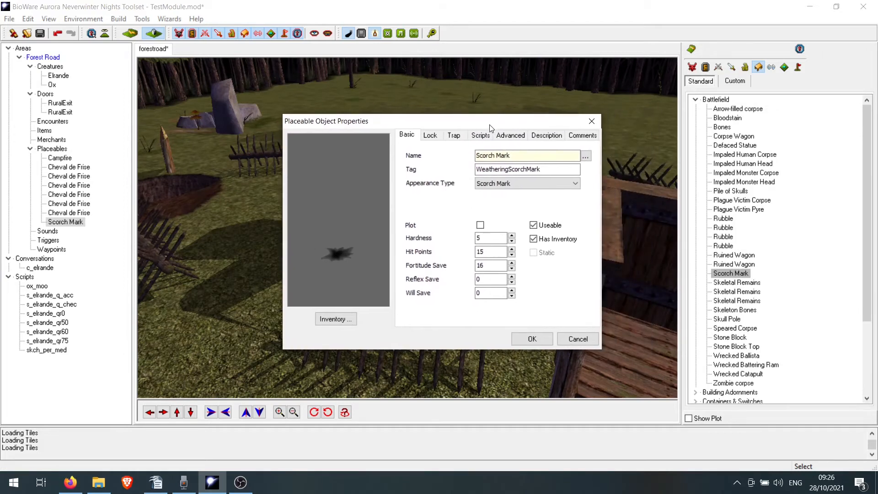
Step: Turn off Useable for the scorch mark, toggle its Static option, and accept the properties
click(533, 225)
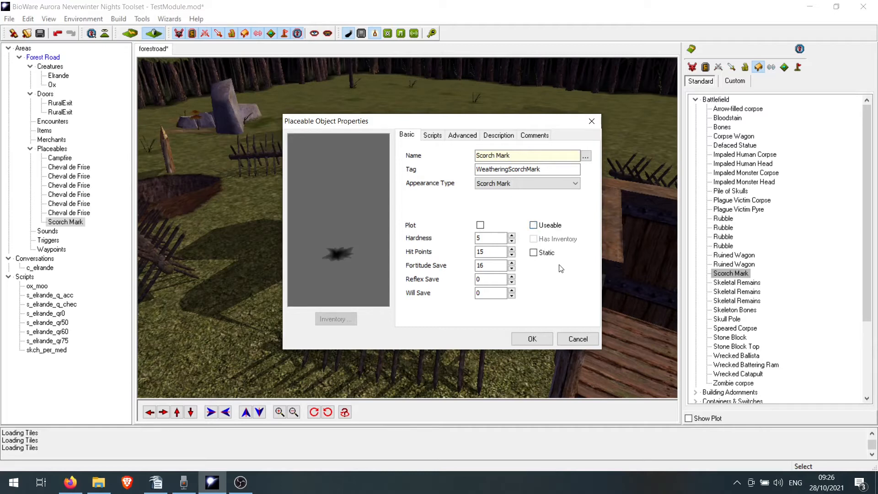
click(546, 256)
click(544, 257)
click(530, 341)
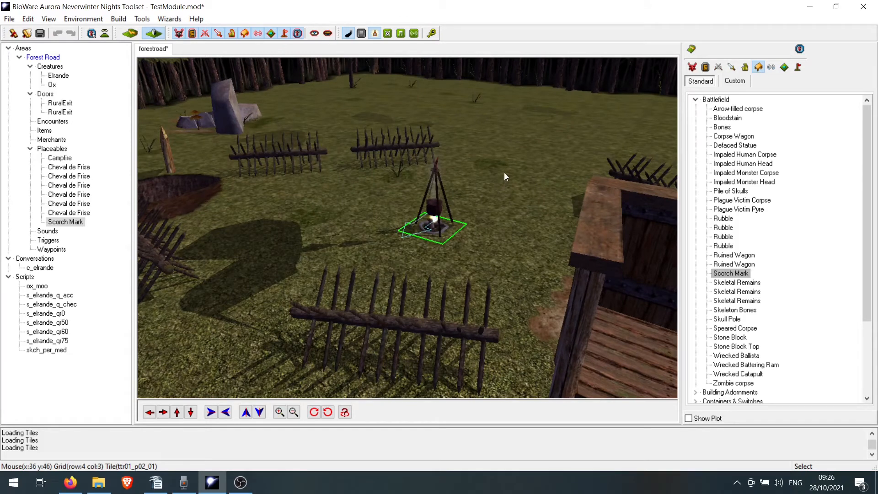
scroll(503, 184, up, 8)
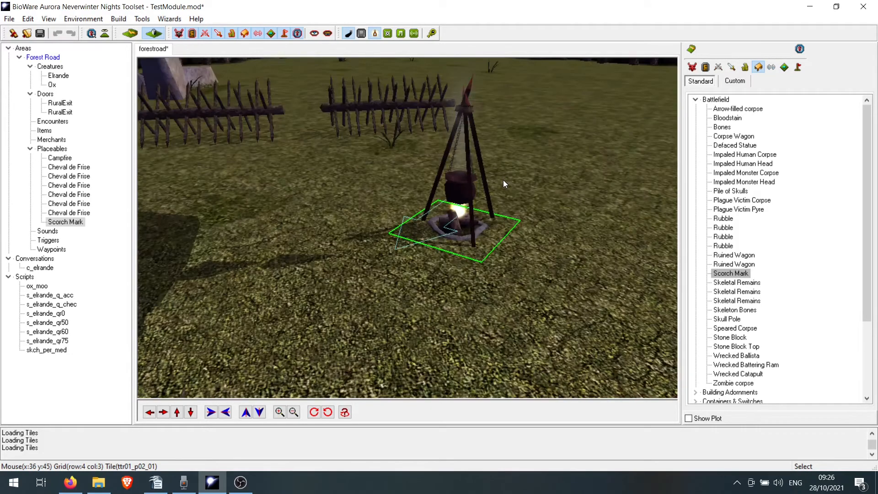
Step: Place one of each of the two Bush types from Parks & Nature, each beside a different Cheval de Frise in the camp ring
click(431, 273)
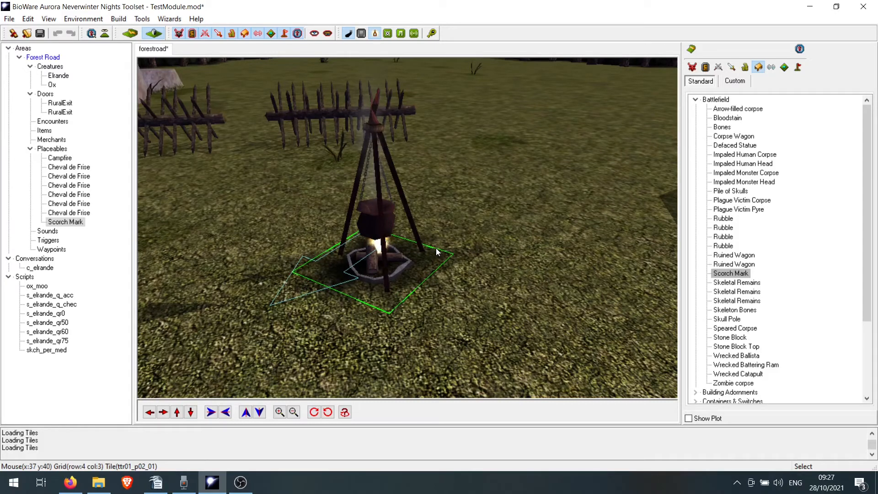
click(520, 319)
middle_drag(476, 265, 492, 264)
scroll(490, 263, down, 6)
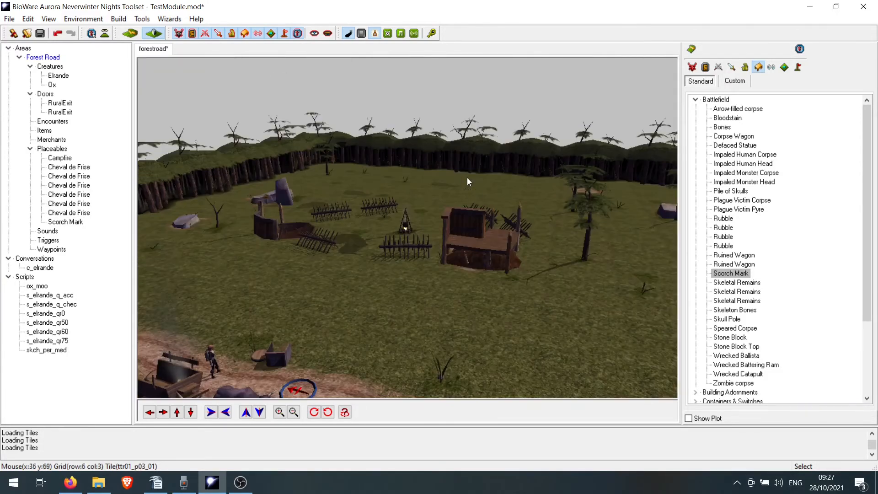
scroll(462, 183, up, 6)
scroll(460, 195, down, 3)
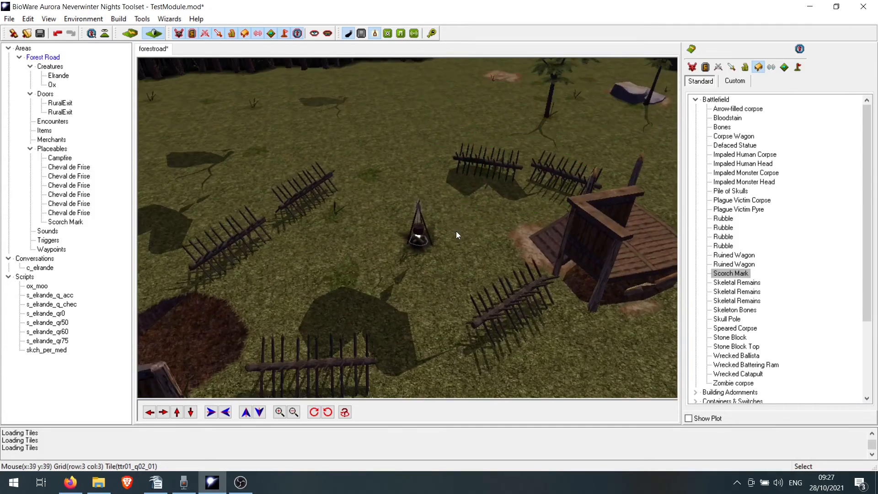
click(695, 99)
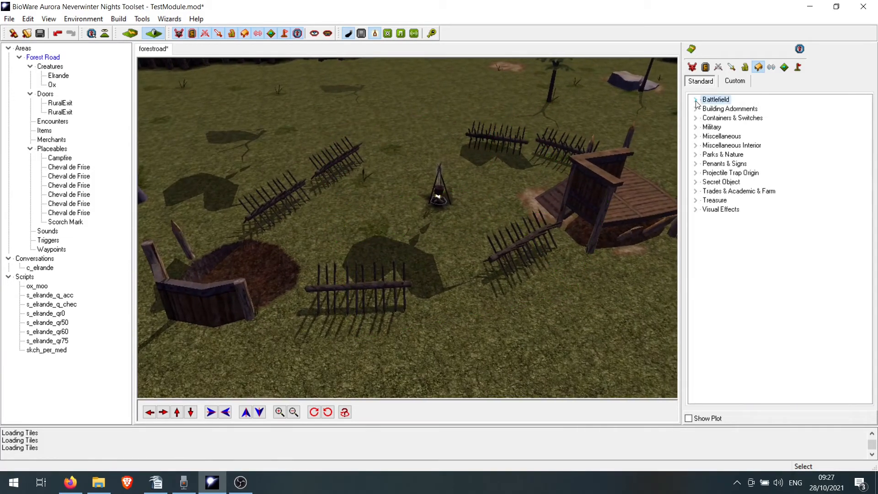
click(696, 155)
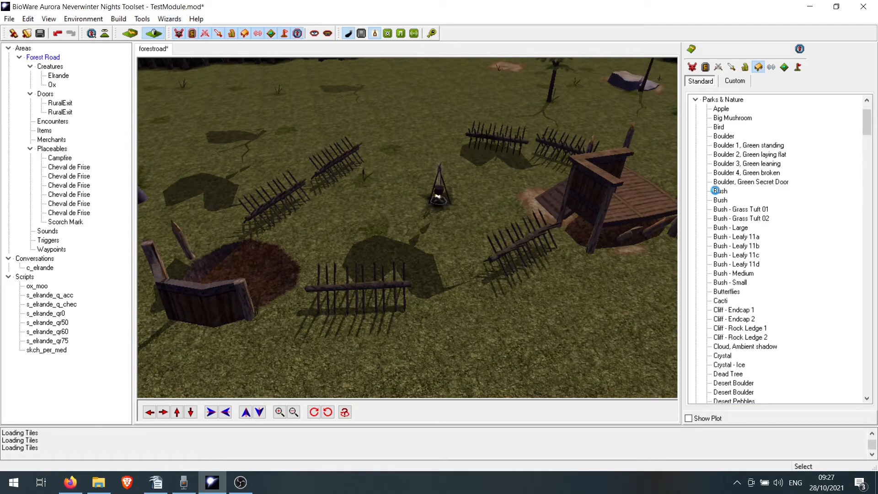
click(720, 190)
click(316, 193)
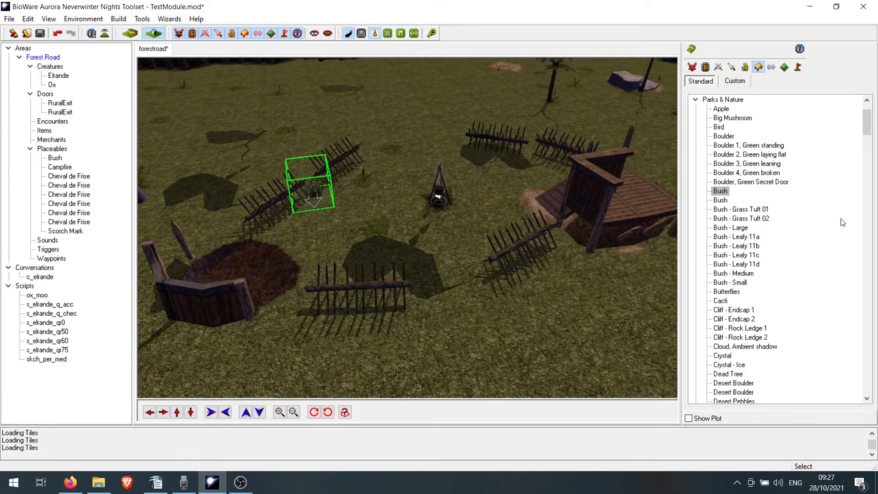
click(720, 200)
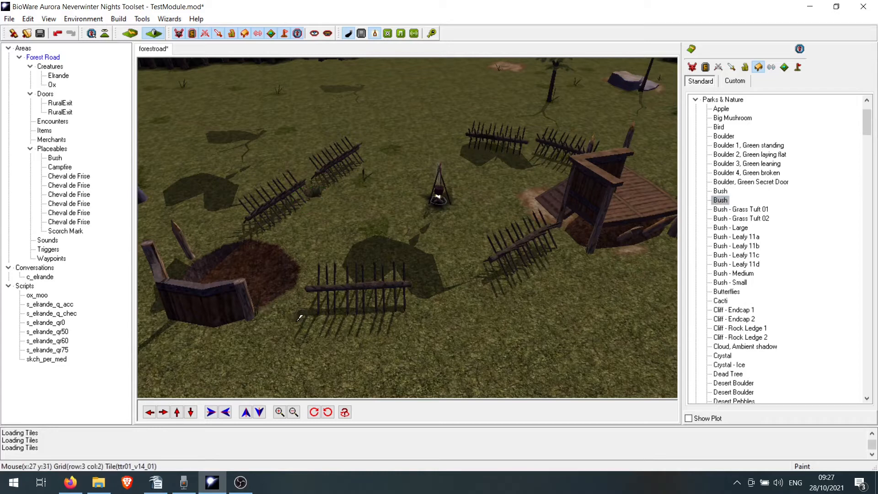
click(312, 310)
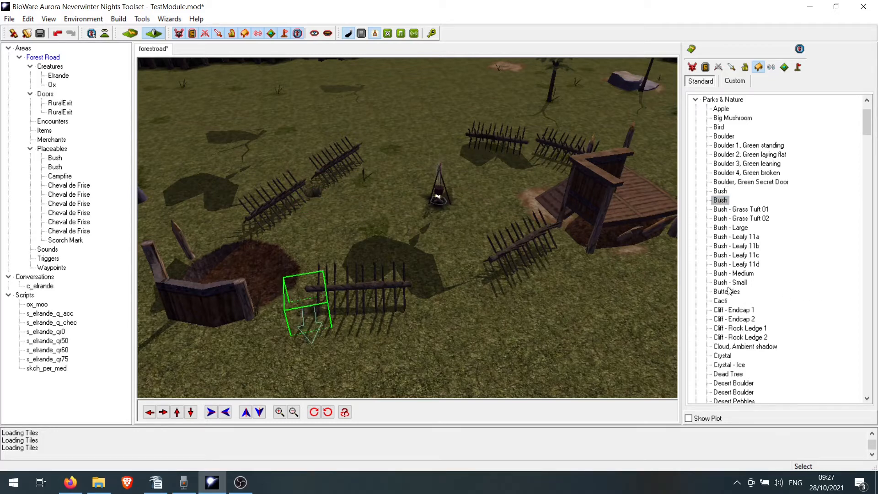
Step: Place two Bush - Medium placeables, one beside the ruined wooden platform and one behind the ruin with the dirt patch
click(734, 273)
click(568, 241)
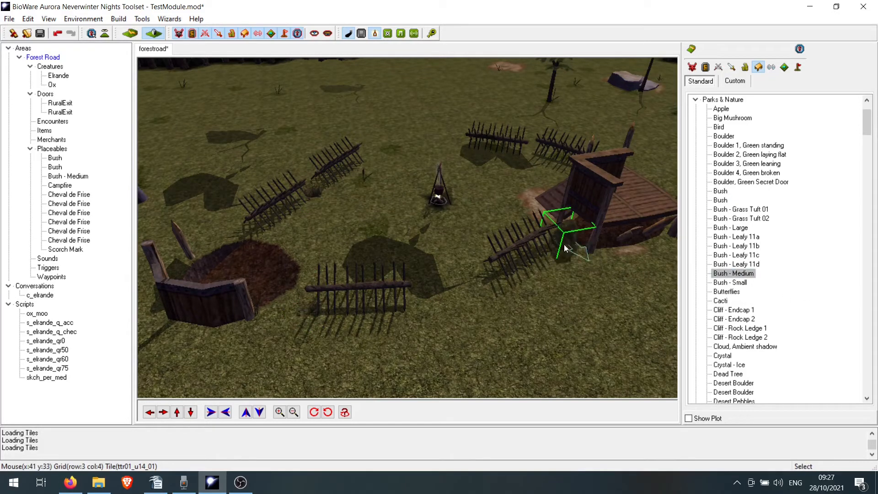
click(739, 273)
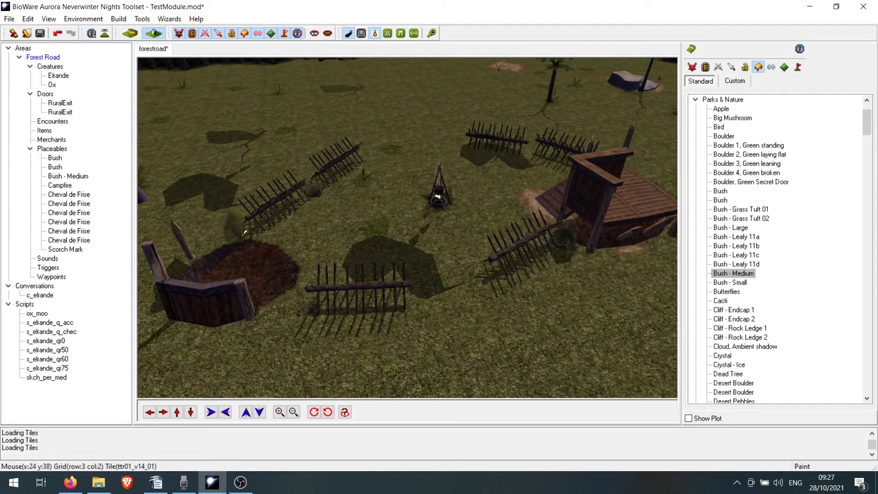
click(243, 236)
click(371, 211)
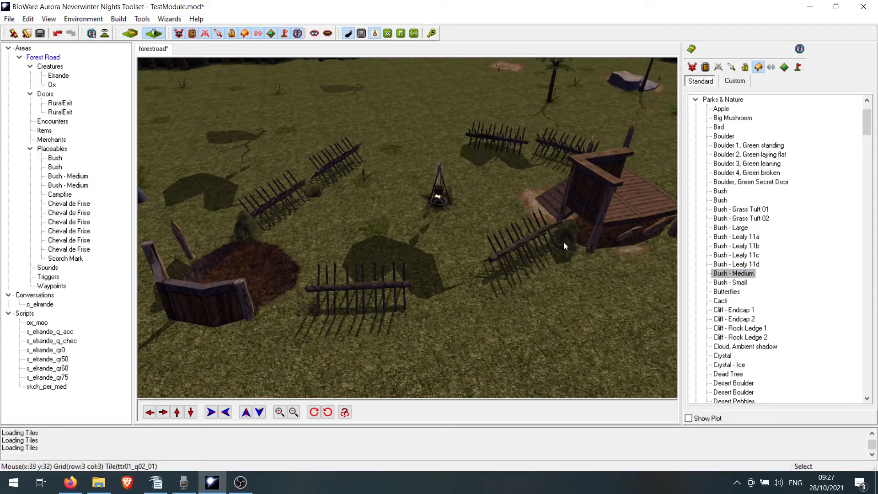
middle_drag(483, 195, 486, 194)
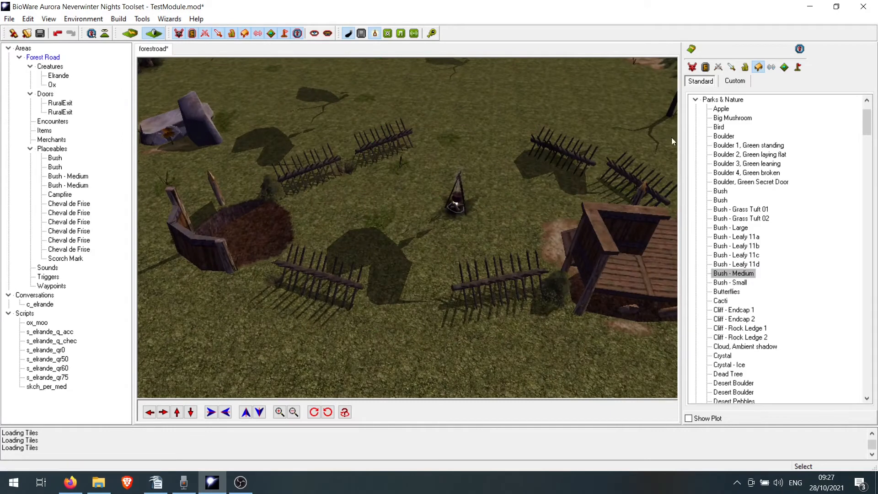
Step: Place the Fire Smolder sound from the Nature sounds on the campfire
click(695, 99)
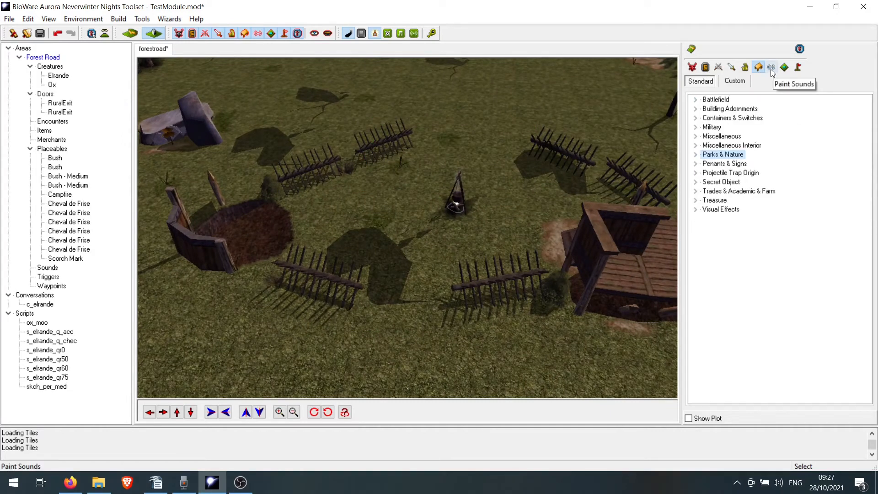
click(771, 68)
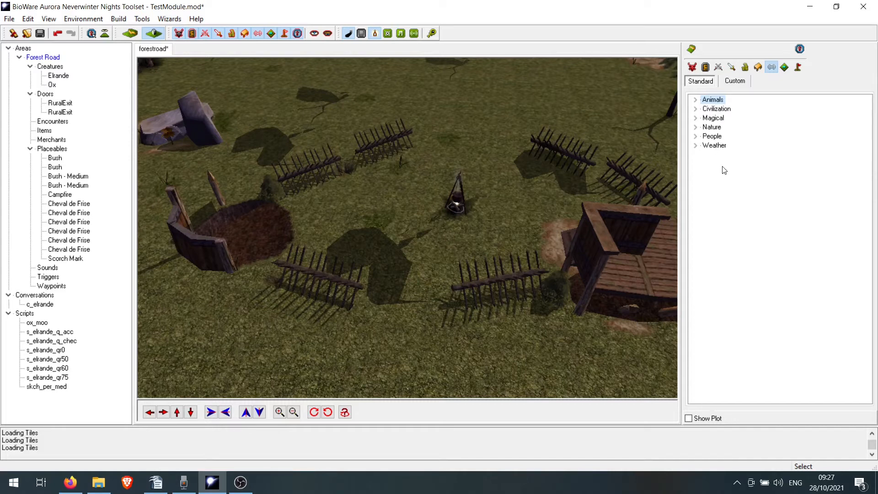
middle_drag(540, 189, 485, 219)
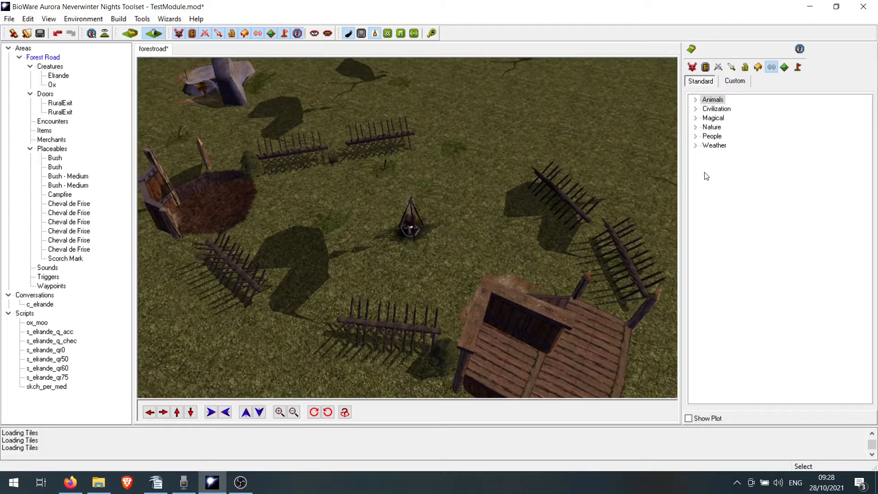
click(696, 127)
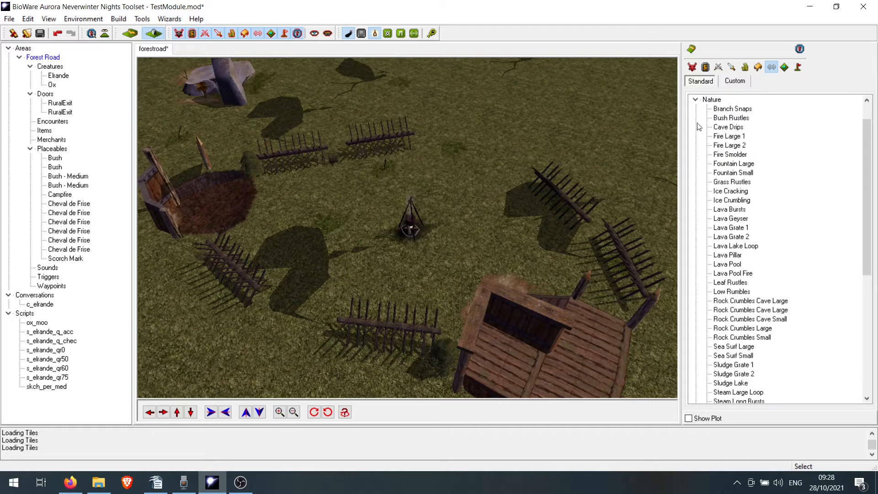
click(730, 155)
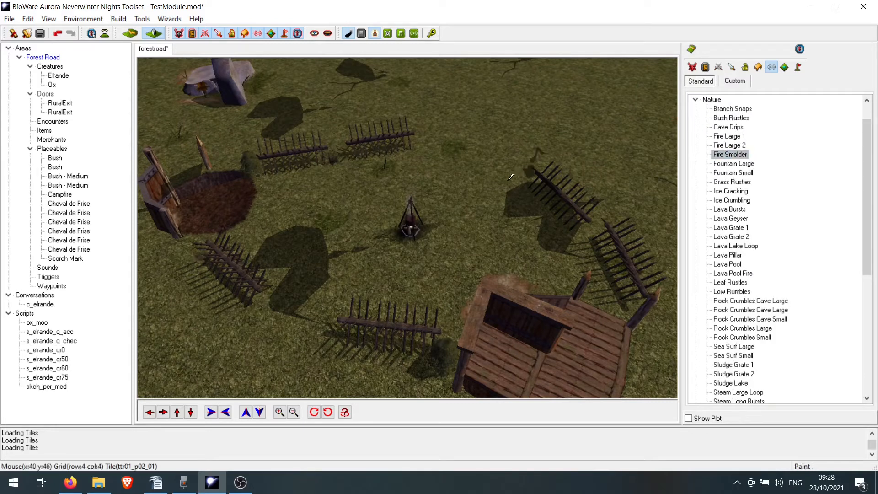
click(412, 228)
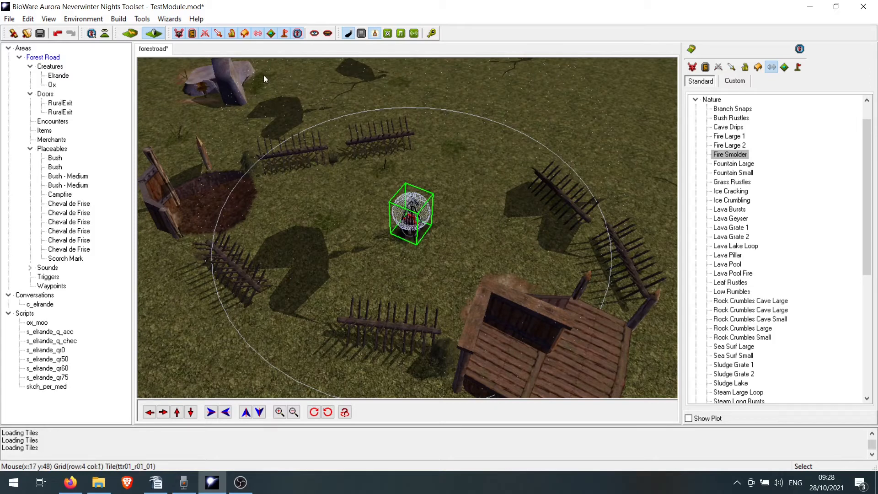
Step: Examine how far the Fire Smolder sound's range reaches around the campfire and its barrier ring
click(414, 38)
scroll(452, 194, down, 5)
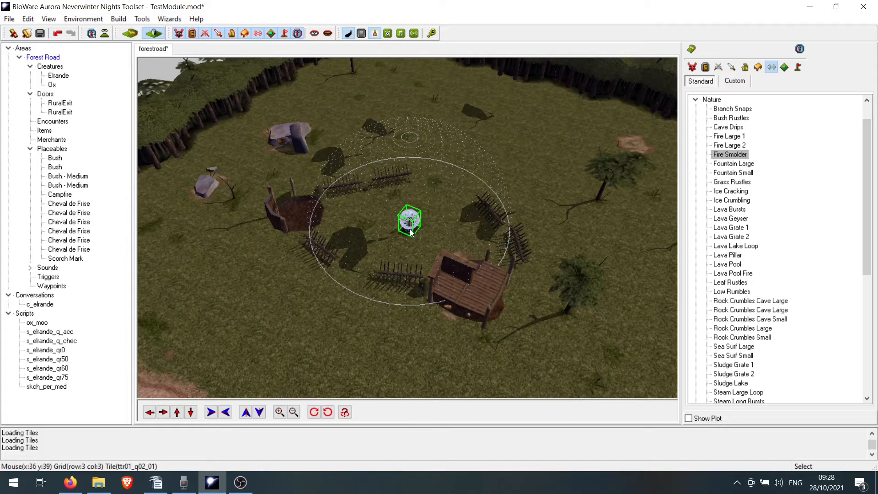
scroll(414, 229, up, 3)
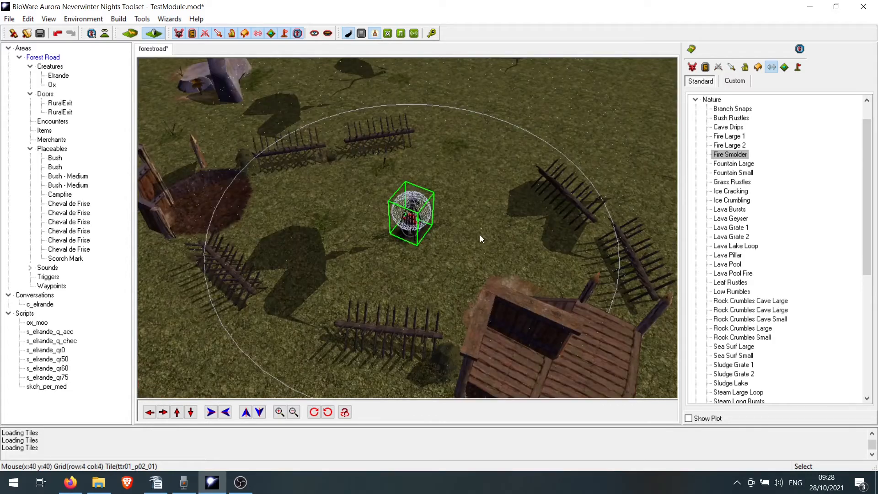
scroll(439, 215, down, 3)
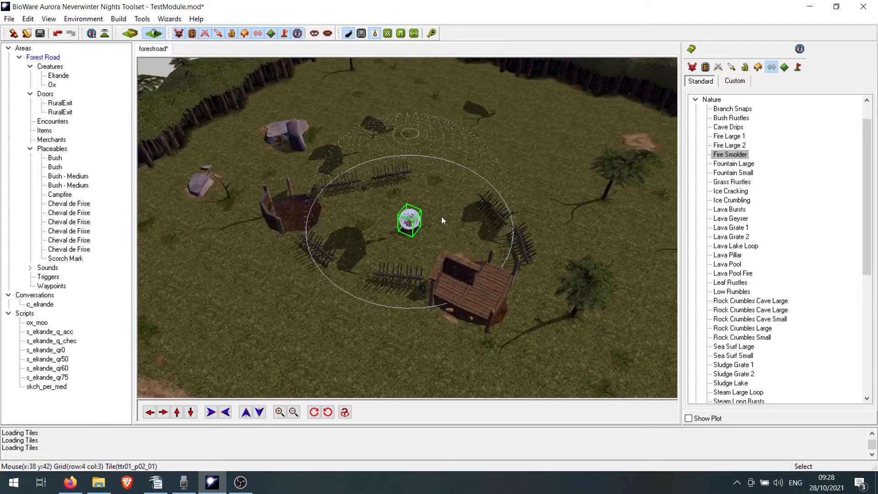
click(484, 160)
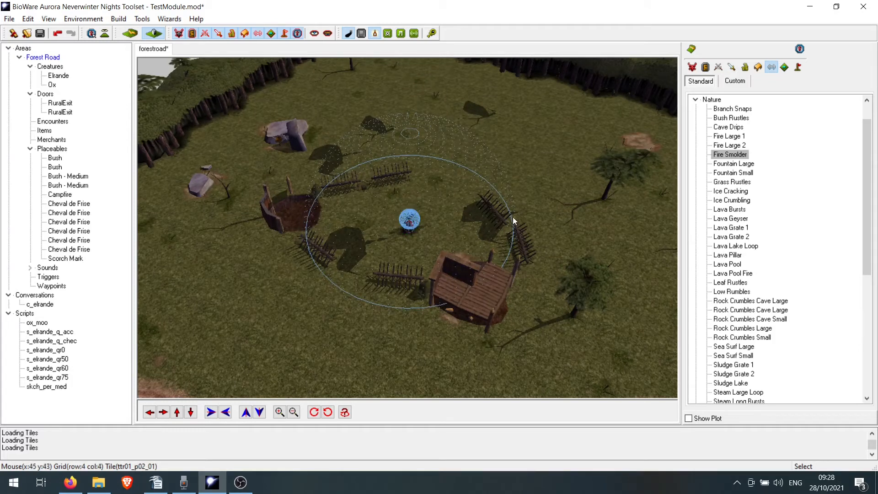
click(414, 223)
click(405, 212)
click(415, 221)
scroll(413, 224, up, 6)
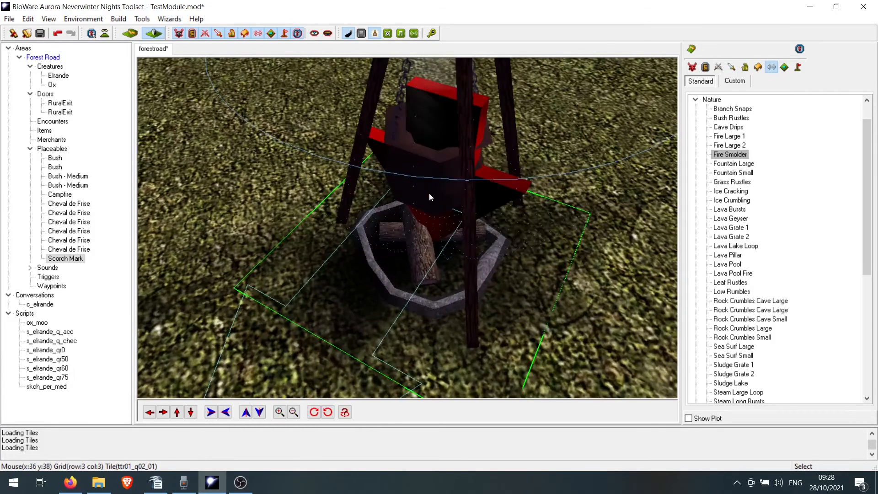
scroll(452, 132, down, 1)
scroll(409, 193, up, 2)
scroll(409, 193, down, 5)
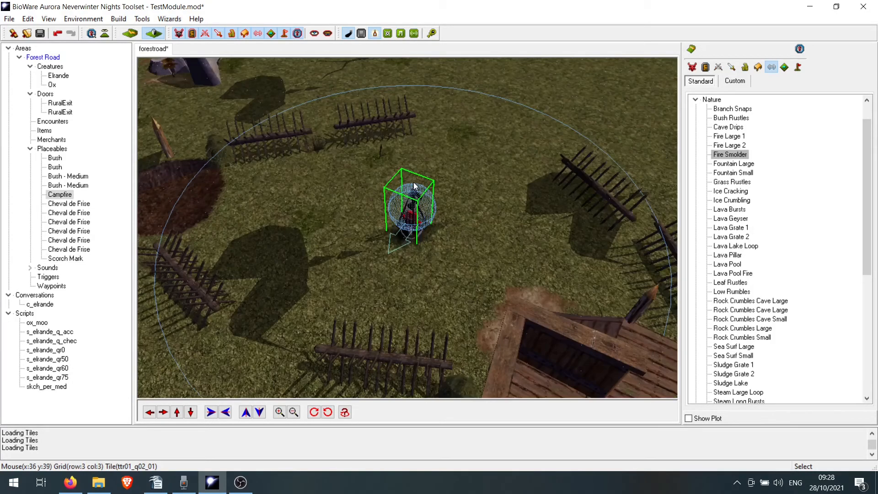
Step: Open the Fire Smolder sound's properties and preview al_na_firesmldr1 twice, stopping playback each time
scroll(416, 188, up, 3)
click(420, 180)
mouse_move(419, 177)
mouse_down()
mouse_move(429, 170)
mouse_move(418, 170)
mouse_move(427, 177)
mouse_move(419, 170)
mouse_up()
double_click(420, 169)
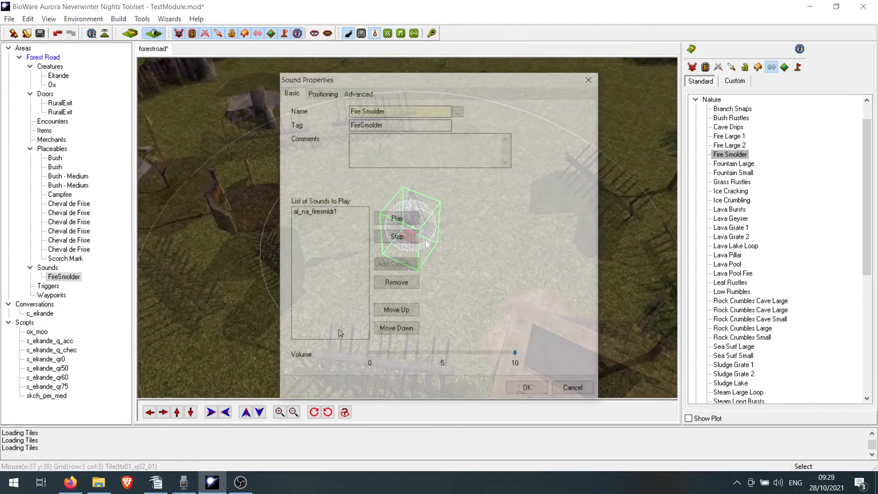
click(334, 213)
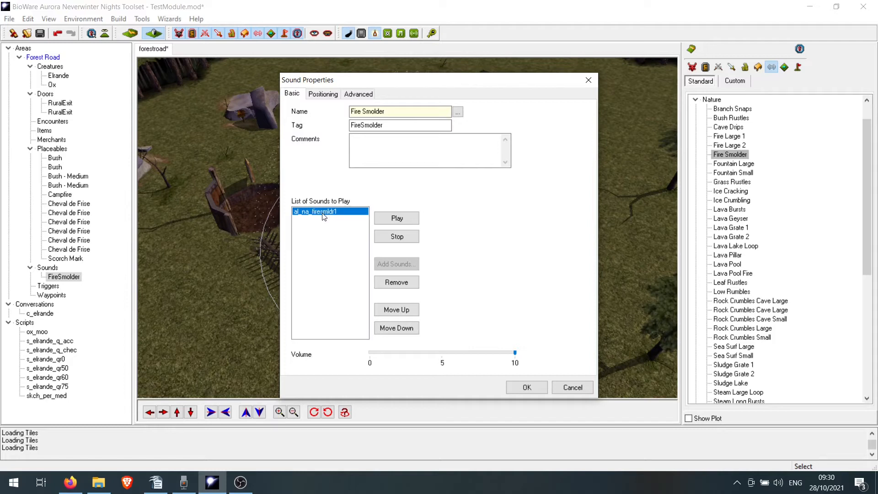
click(410, 221)
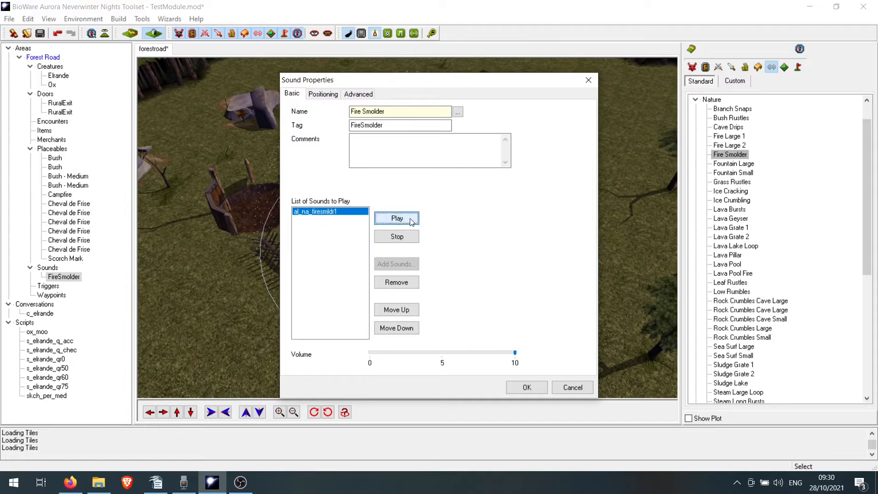
click(412, 240)
click(411, 222)
click(412, 237)
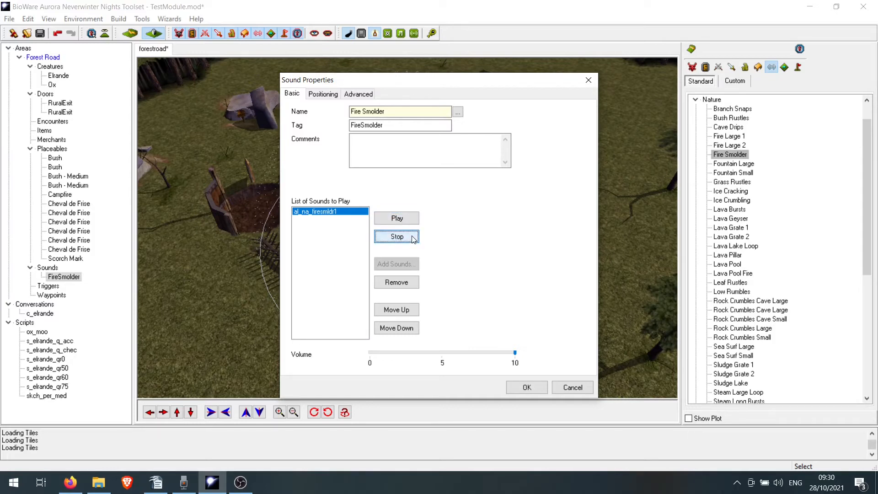
Step: Set the Fire Smolder sound's height to 0.0 m, accept the properties, and check the sound's placement at the campfire
click(322, 95)
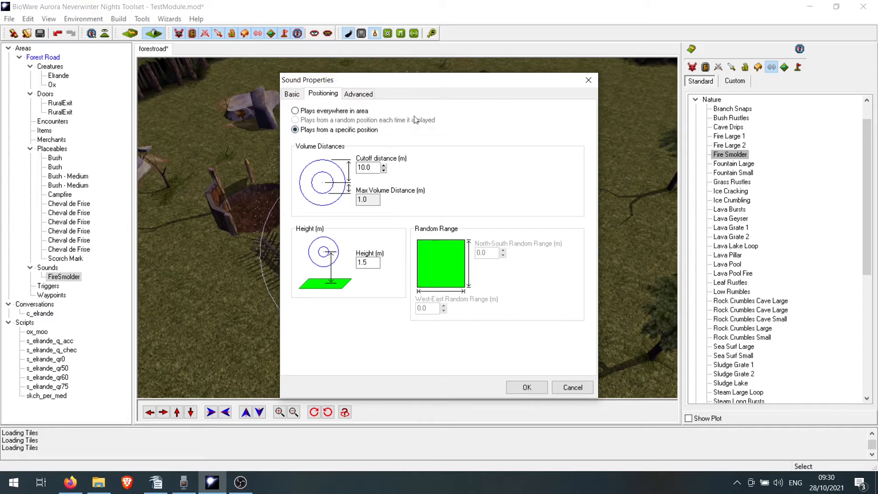
drag(437, 85, 652, 83)
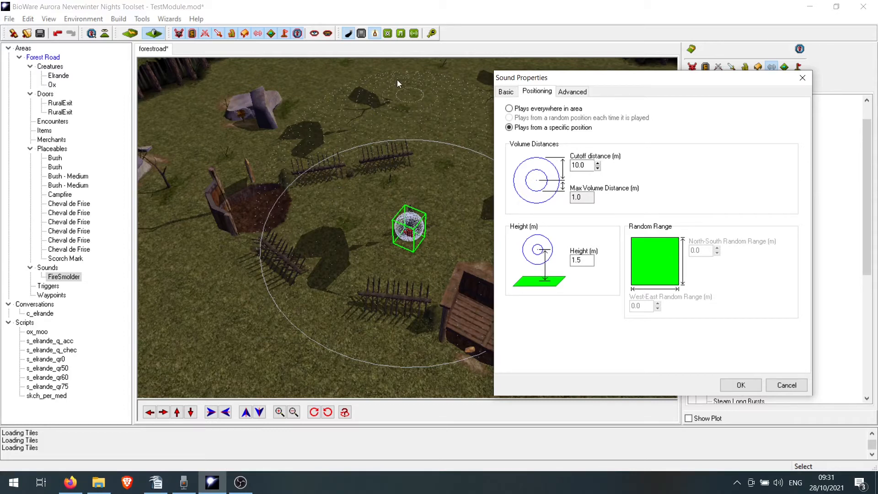
click(582, 197)
double_click(583, 197)
double_click(579, 260)
text(0.0)
click(744, 385)
scroll(375, 290, up, 3)
click(404, 305)
click(418, 256)
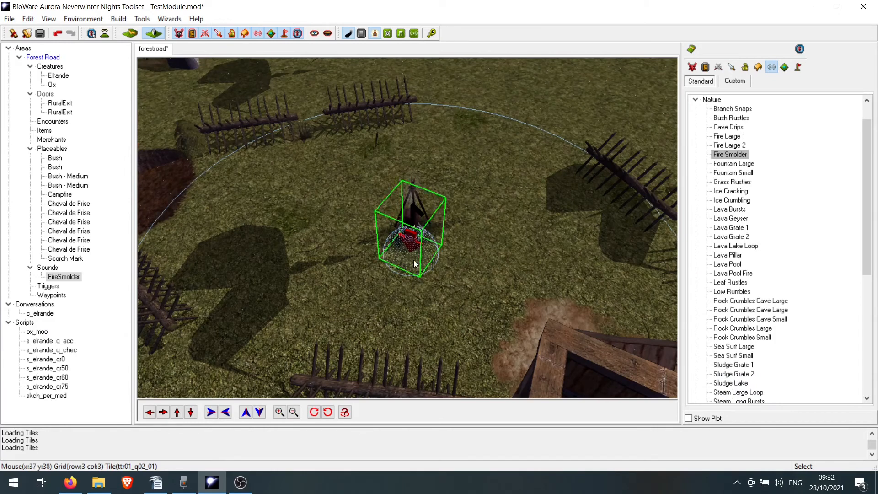
click(434, 295)
scroll(384, 315, down, 3)
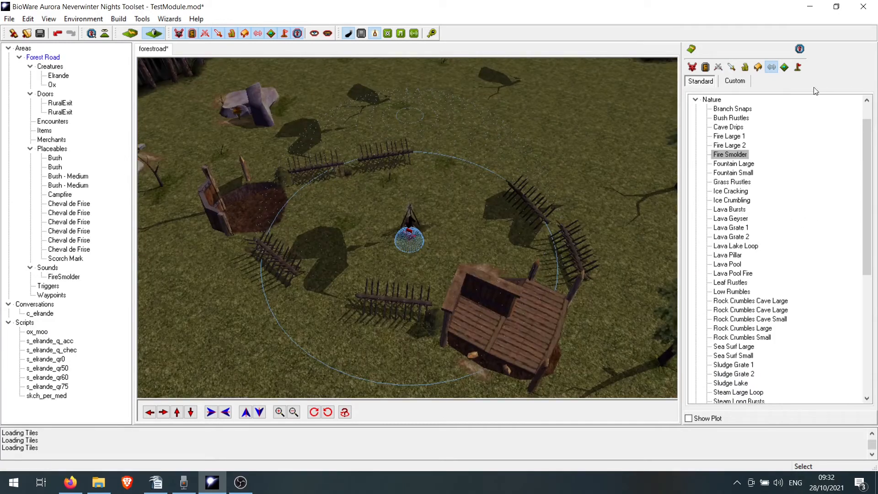
Step: Collapse the Nature sounds category and nudge the Fire Smolder sound toward the centre of the campfire
click(695, 100)
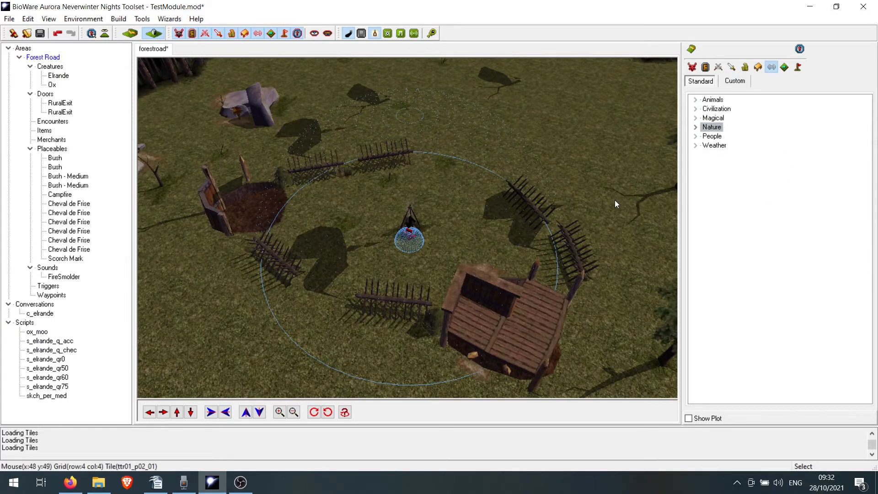
scroll(614, 206, up, 3)
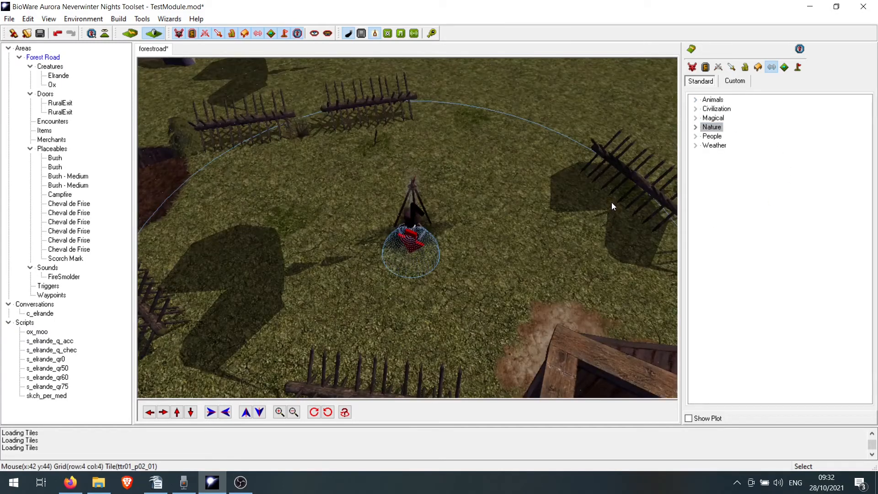
click(410, 254)
drag(410, 254, 414, 224)
scroll(478, 247, down, 5)
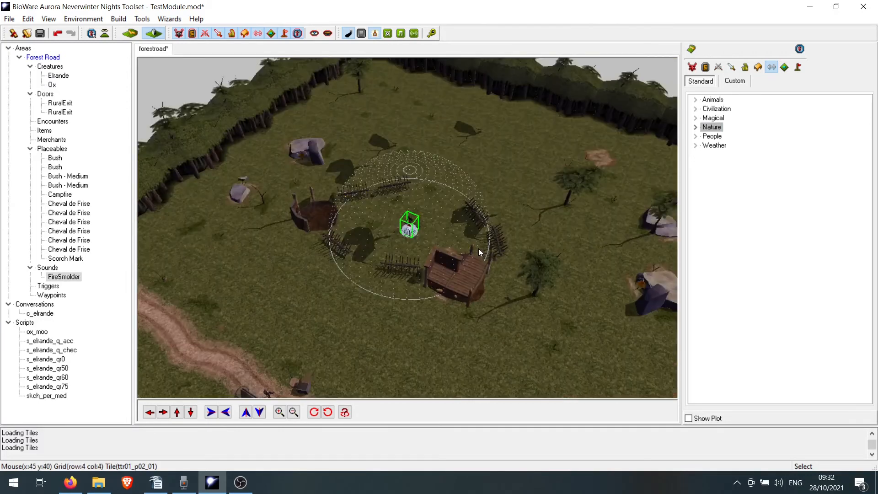
Step: Place the Fly sound from the Animals sounds beside the campfire and move it to the campfire's other side
scroll(478, 248, up, 5)
click(768, 163)
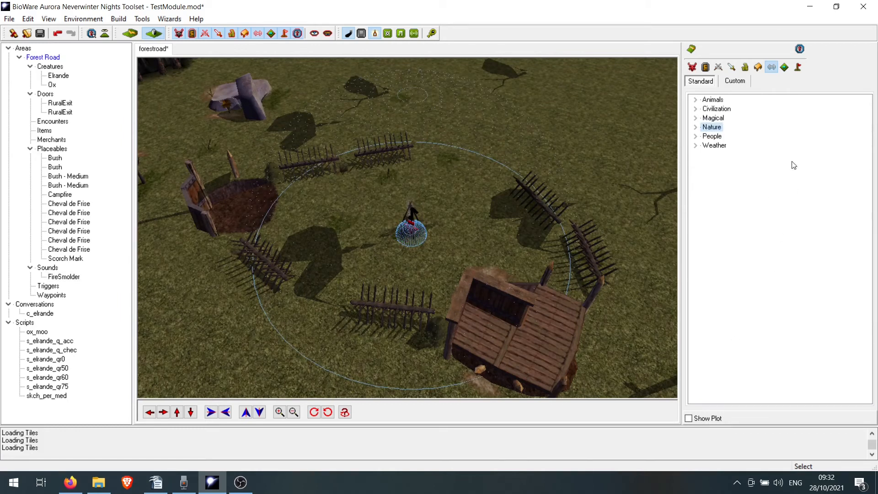
click(697, 99)
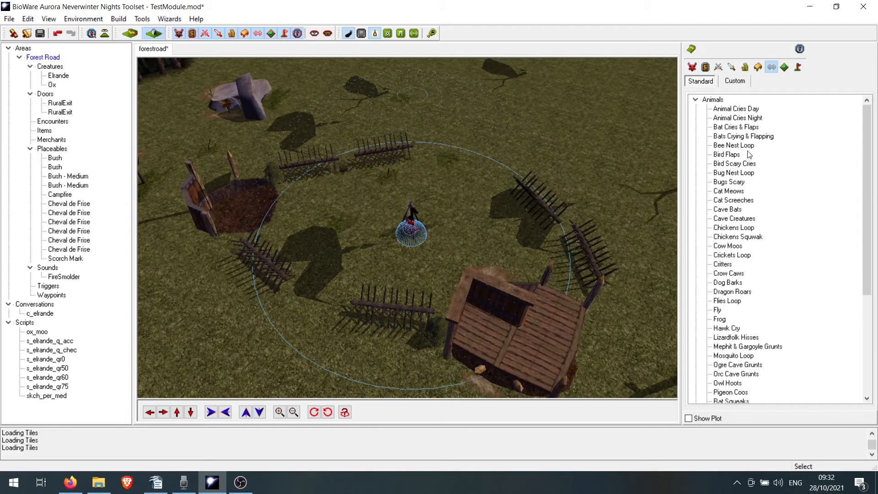
scroll(751, 182, down, 2)
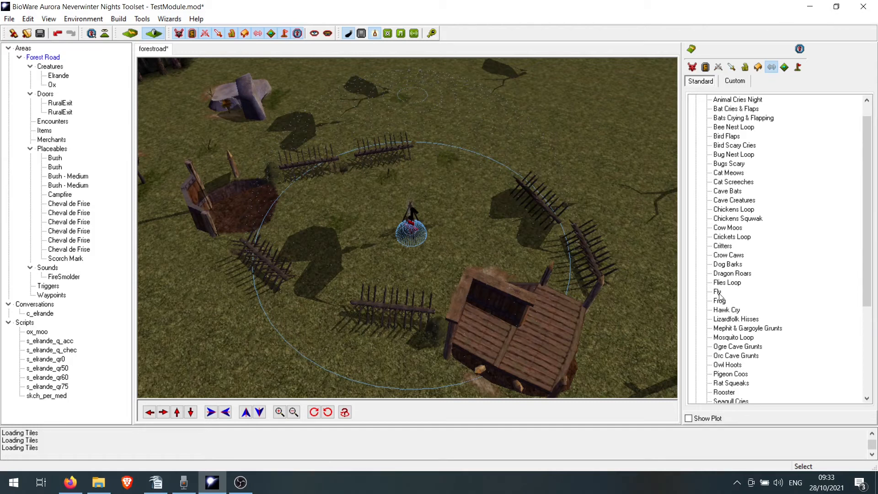
click(717, 292)
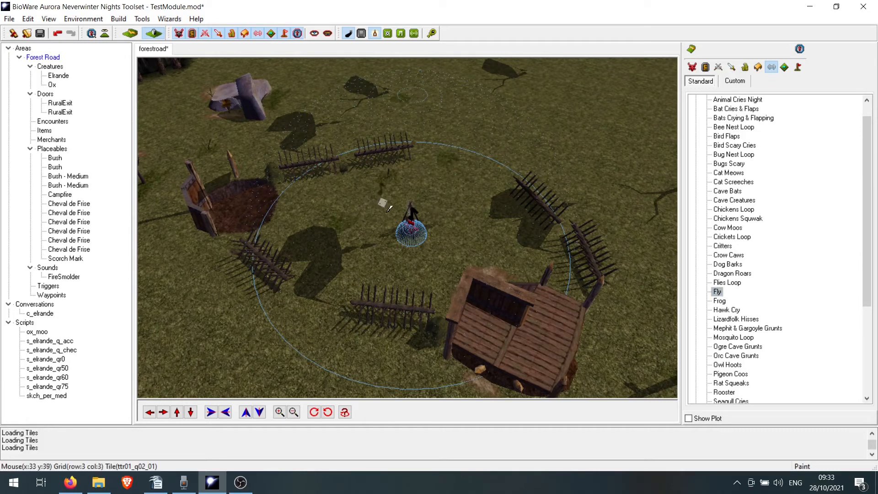
click(435, 223)
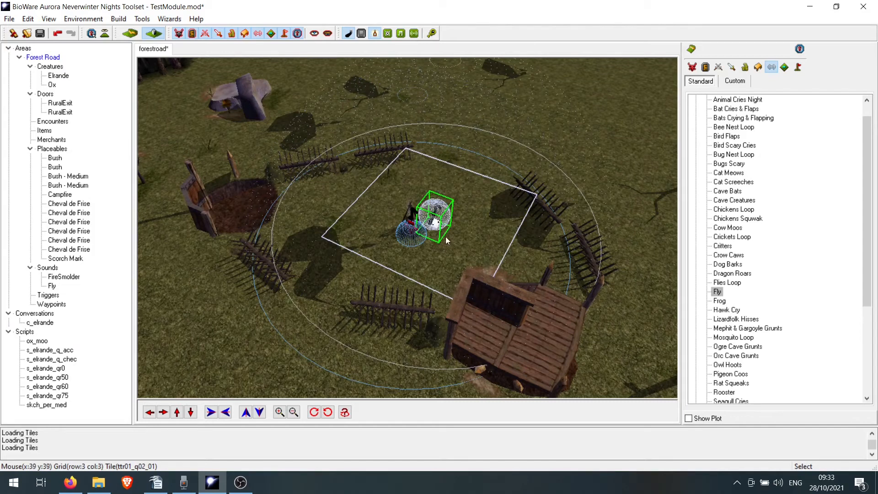
drag(437, 229, 400, 241)
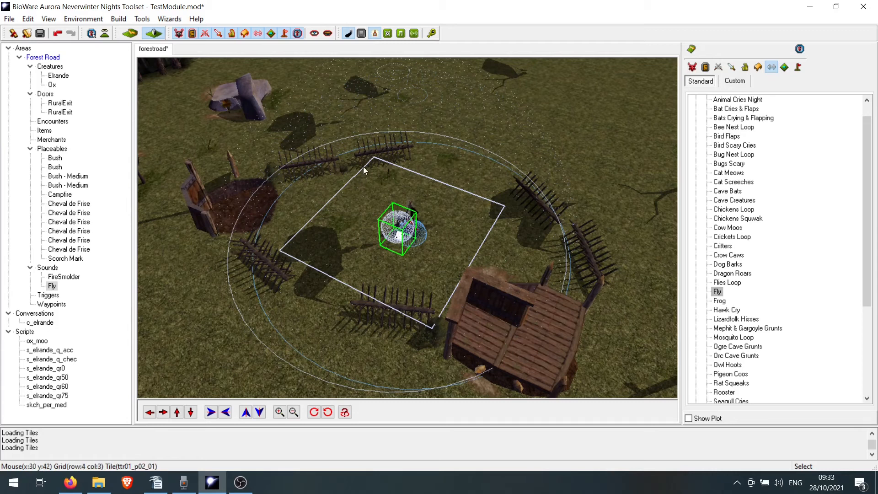
Step: Open the Fly sound's properties, look over its positioning options, and preview as_an_fly1
right_click(396, 241)
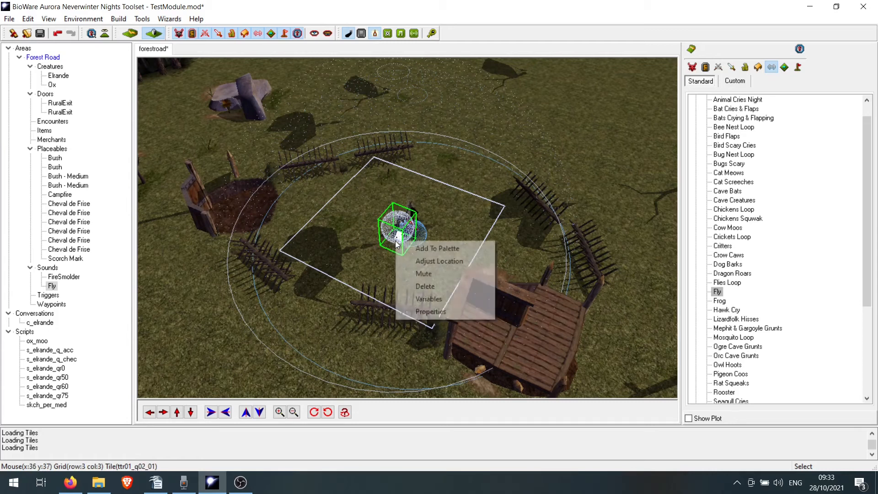
click(431, 314)
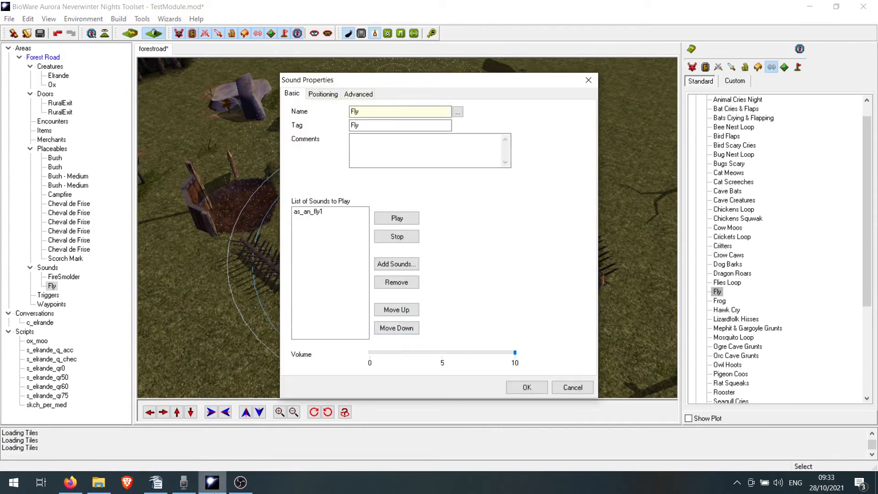
mouse_move(190, 489)
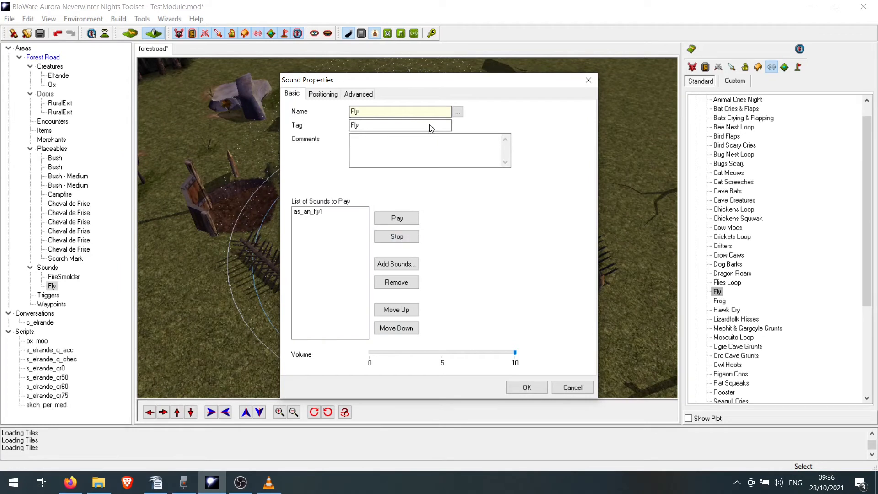
click(325, 95)
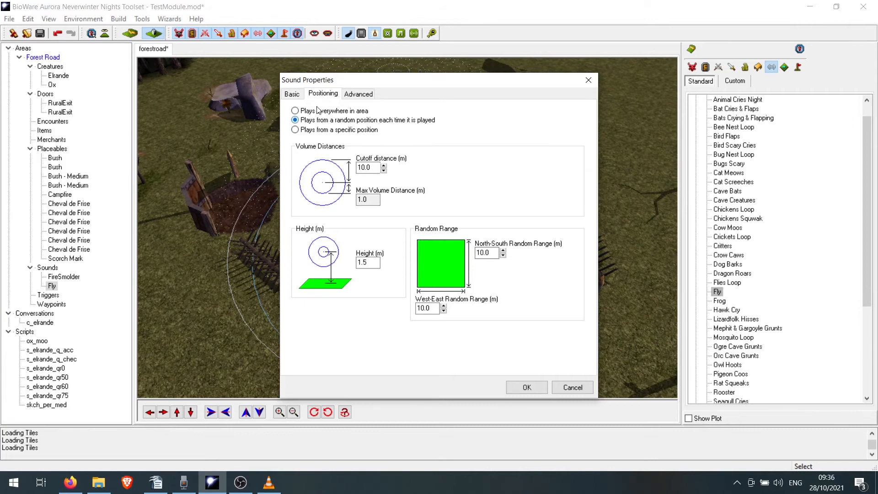
click(296, 95)
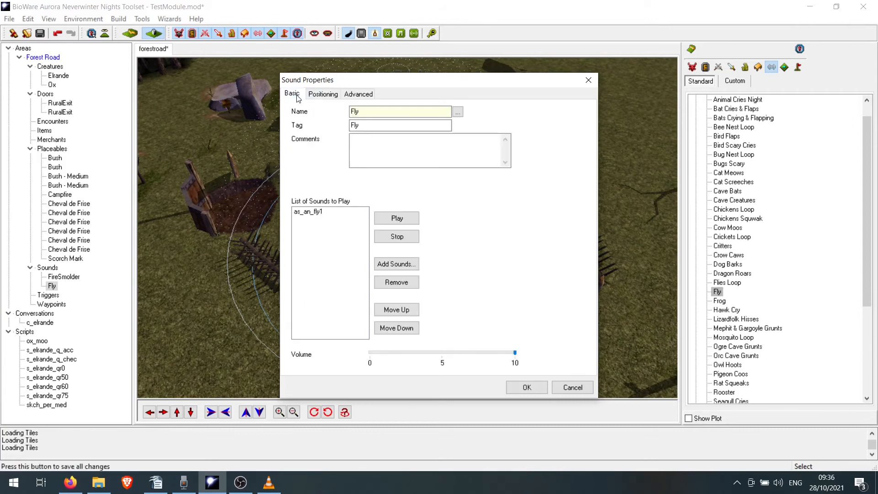
click(325, 214)
click(395, 219)
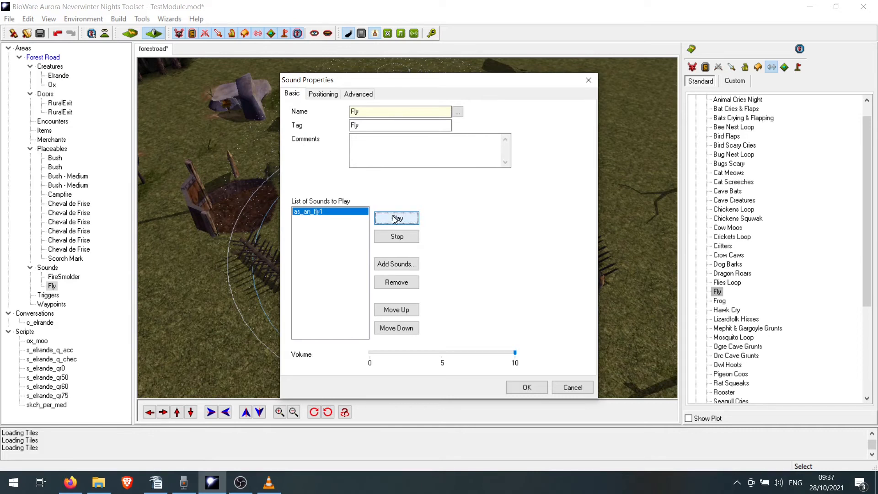
Step: Try a random range of 15 m both west-east and north-south for the Fly sound
click(329, 95)
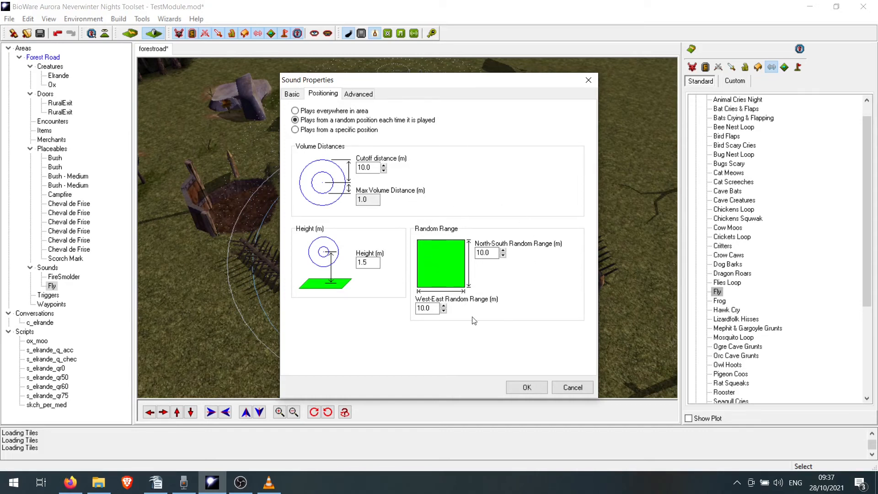
drag(443, 82, 704, 79)
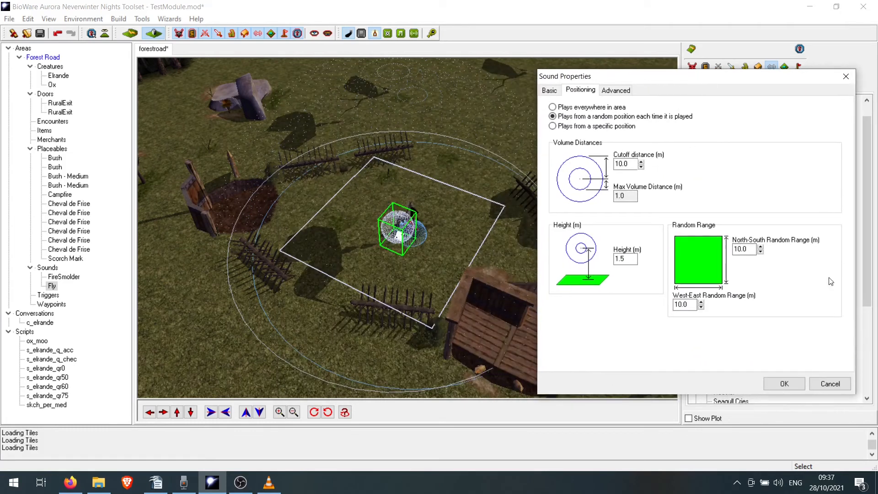
click(760, 248)
click(761, 248)
drag(754, 249, 732, 250)
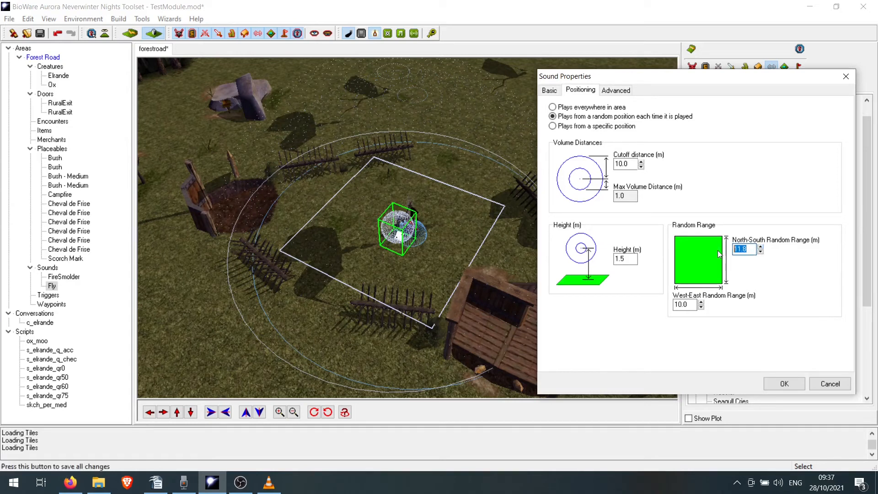
text(12)
drag(700, 305, 660, 305)
text(15)
drag(753, 250, 733, 249)
text(15)
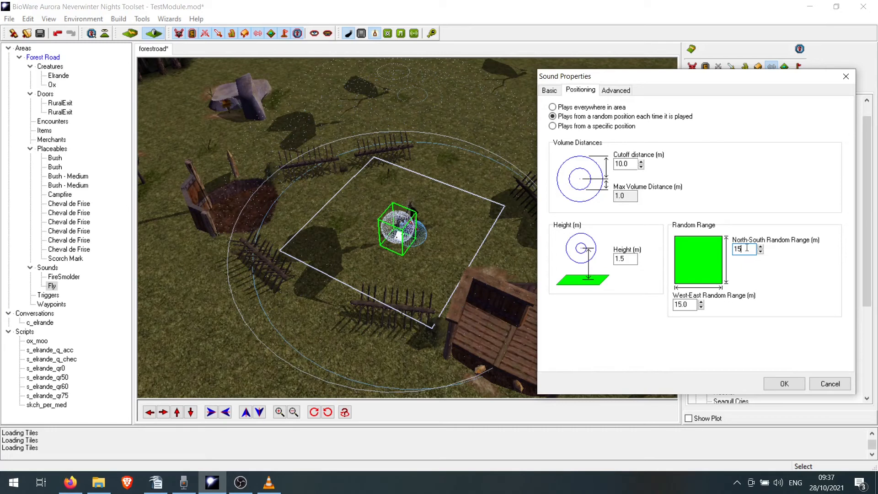
Step: Return the Fly sound's north-south and west-east random ranges to 10 m
drag(747, 247, 722, 250)
text(10)
key(Tab)
text(10)
drag(677, 76, 717, 82)
drag(708, 82, 420, 79)
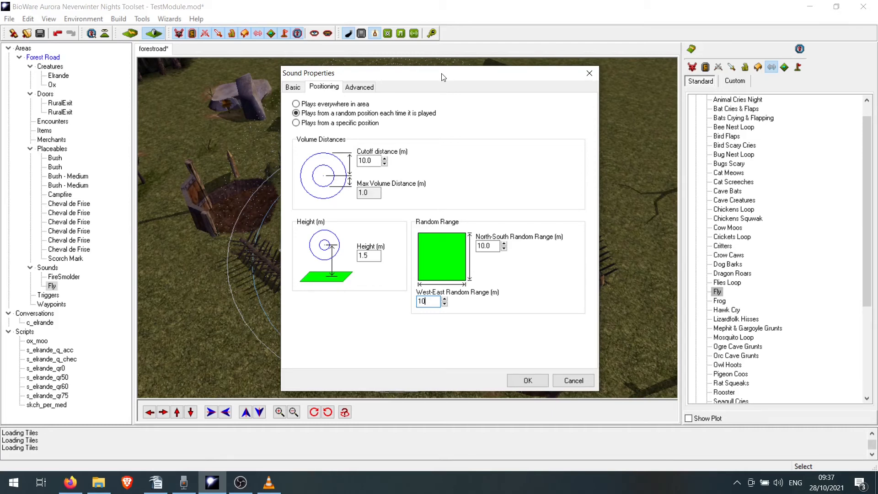
Step: Set the Fly sound's north-south and west-east random ranges to 15 m each
drag(442, 77, 736, 71)
drag(789, 239, 759, 239)
text(15)
drag(726, 295, 627, 289)
text(5)
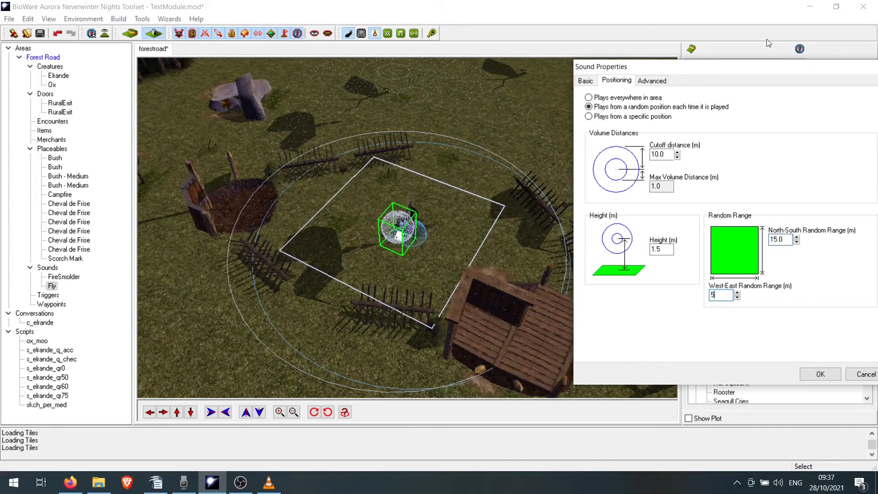
key(BackSpace)
text(15)
drag(720, 68, 503, 75)
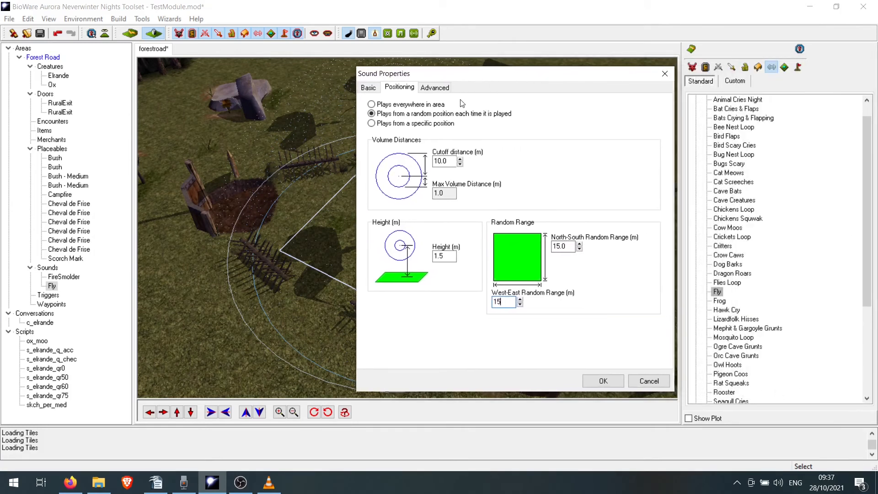
Step: Switch the Fly sound to play at specific hours, try 12, 1 and 2 AM, and clear those hours again
click(434, 87)
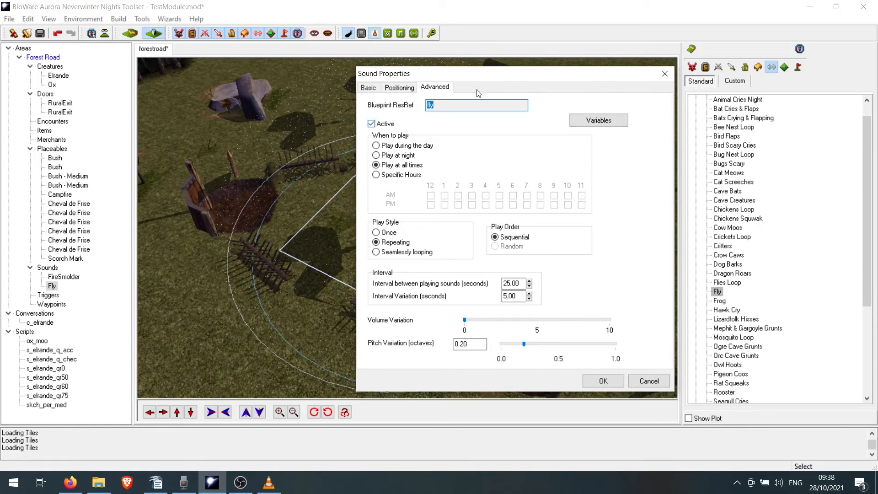
drag(493, 74, 428, 72)
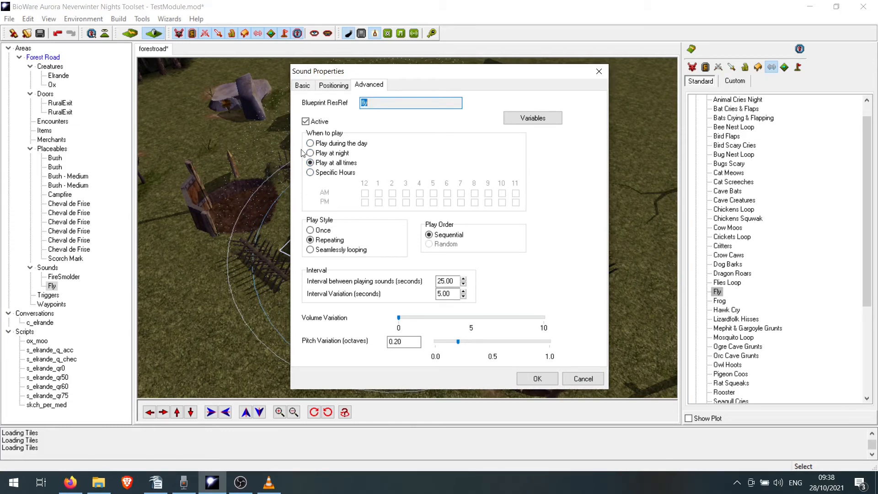
click(311, 173)
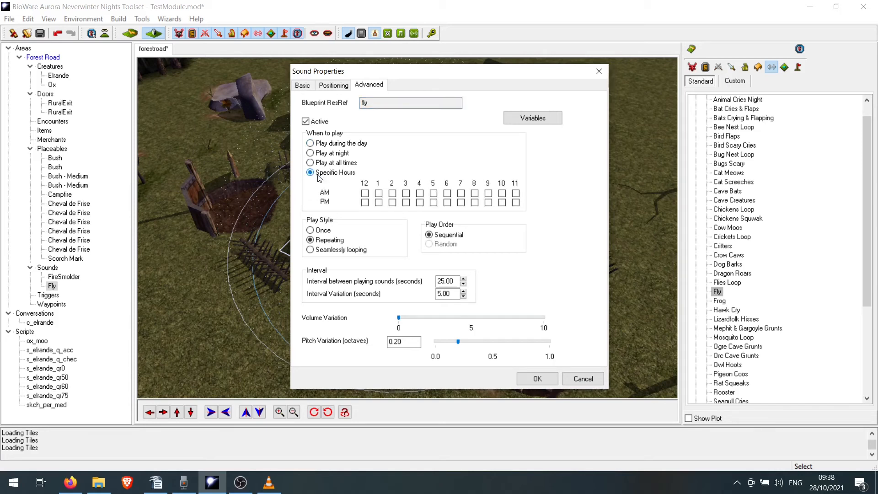
click(365, 193)
click(378, 194)
click(392, 193)
click(392, 193)
click(379, 193)
click(365, 193)
Step: Try the hours 9 AM through 6 PM for the Fly sound, and return it to playing at all times
click(488, 193)
click(502, 194)
click(516, 194)
click(365, 202)
click(378, 203)
click(392, 203)
click(406, 202)
click(419, 202)
click(433, 202)
click(448, 202)
click(324, 162)
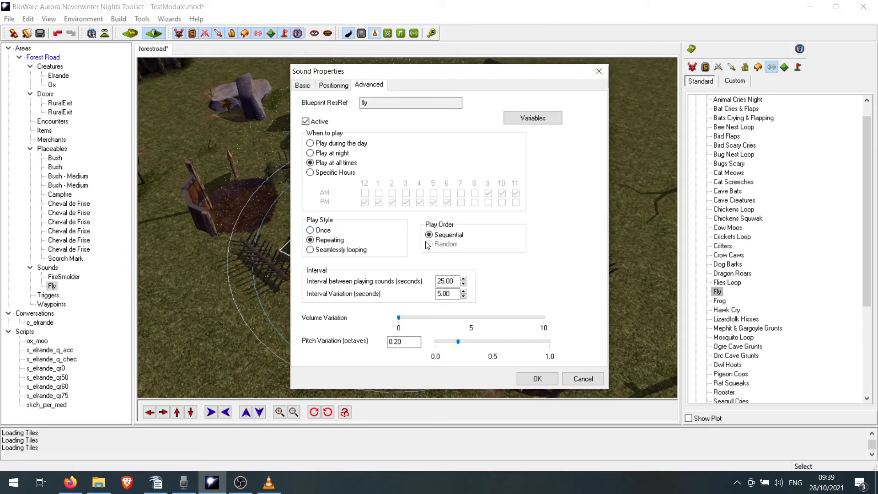
Step: Set the Fly sound's interval between playing sounds to 10 seconds and accept the properties
click(302, 86)
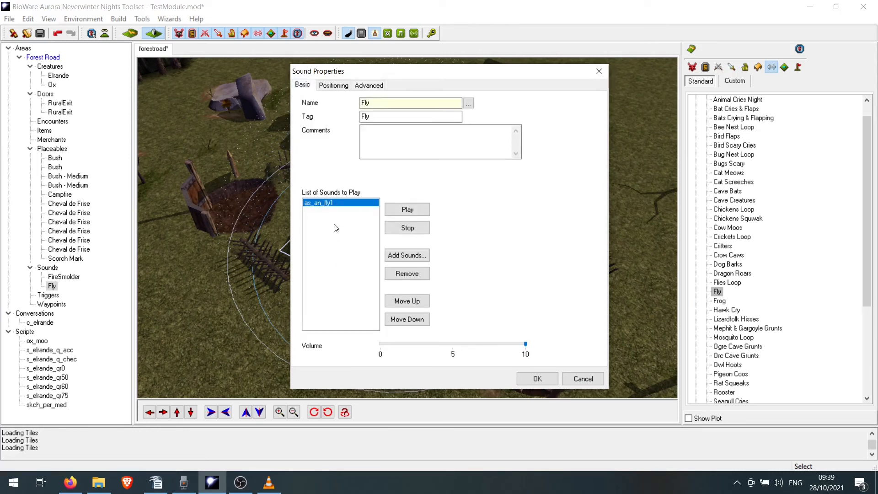
click(369, 85)
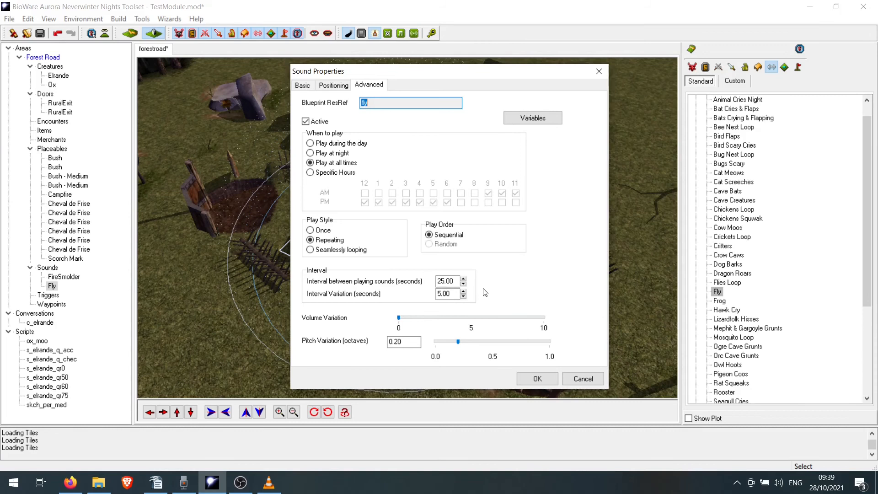
drag(438, 280, 451, 281)
click(456, 281)
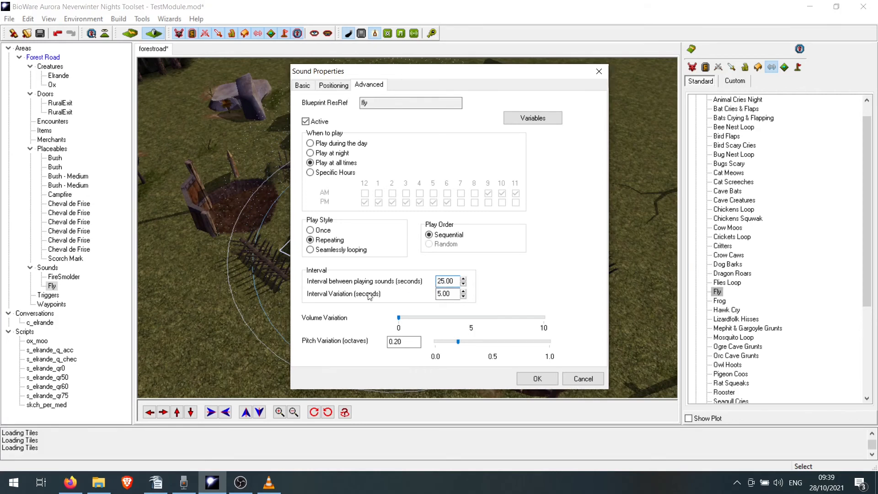
drag(455, 293, 436, 294)
click(455, 294)
click(463, 284)
text(10)
click(439, 294)
click(451, 285)
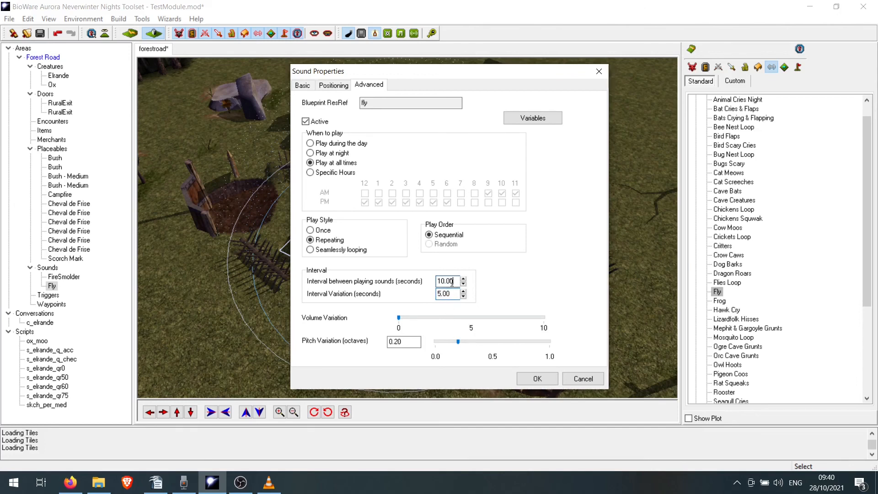
click(531, 379)
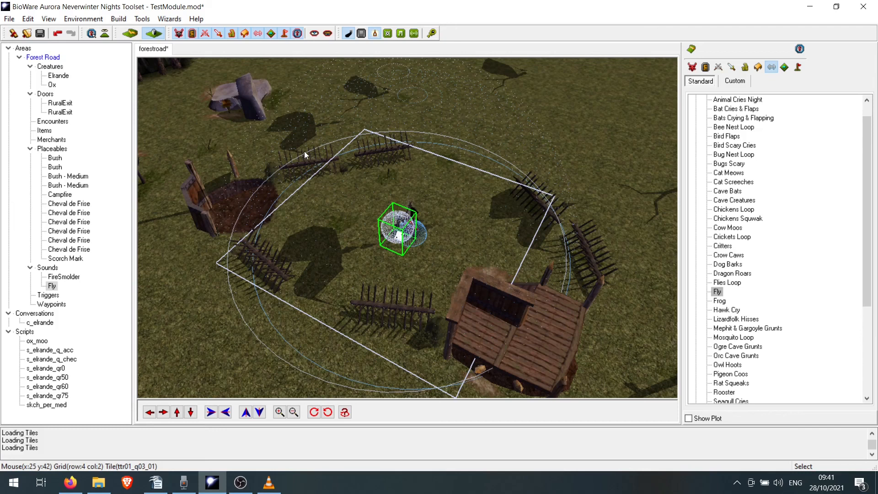
Step: Examine the Fly sound's random range square and cutoff circle around the campfire from several angles
click(629, 180)
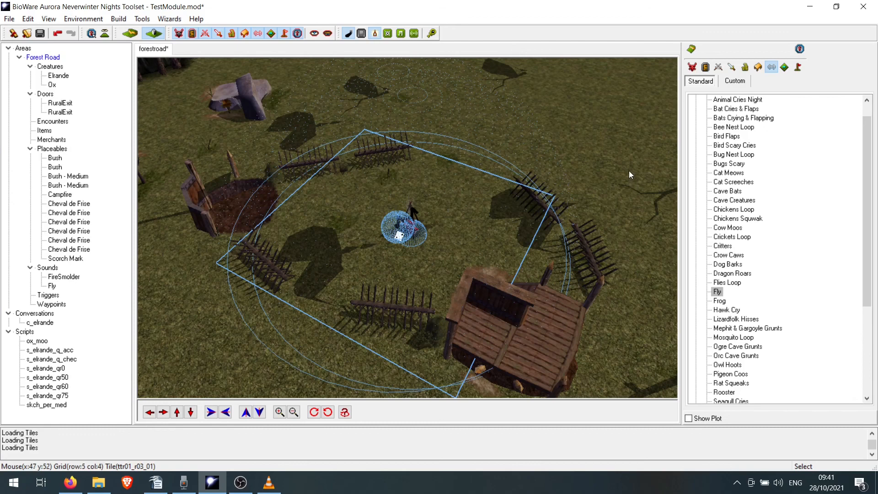
middle_drag(627, 177, 636, 172)
middle_drag(625, 272, 639, 275)
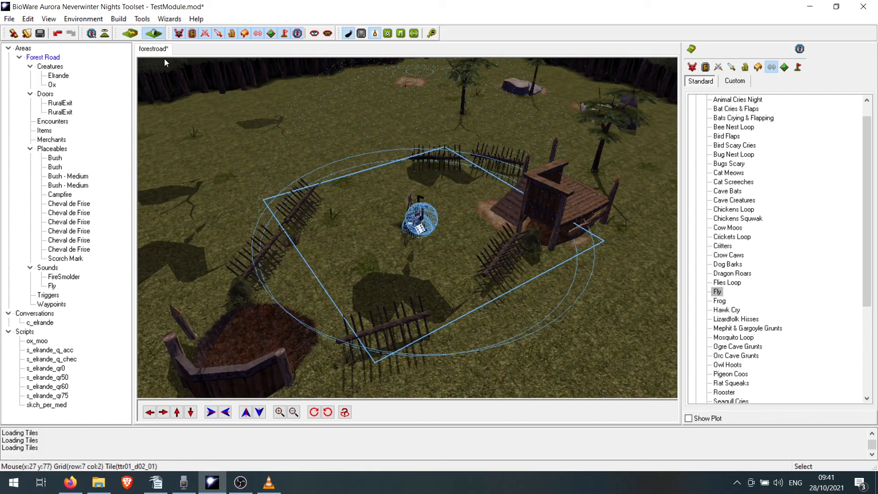
middle_drag(620, 123, 407, 108)
mouse_move(268, 112)
middle_down()
mouse_move(248, 112)
mouse_move(256, 109)
middle_up()
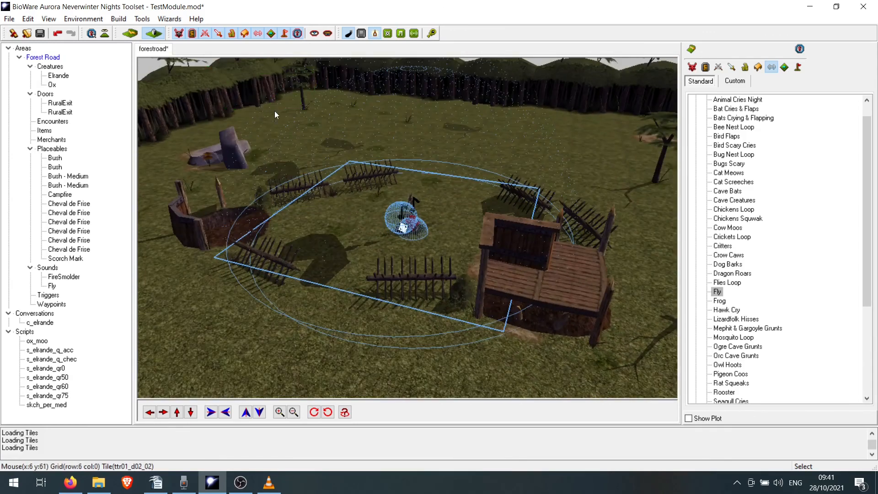